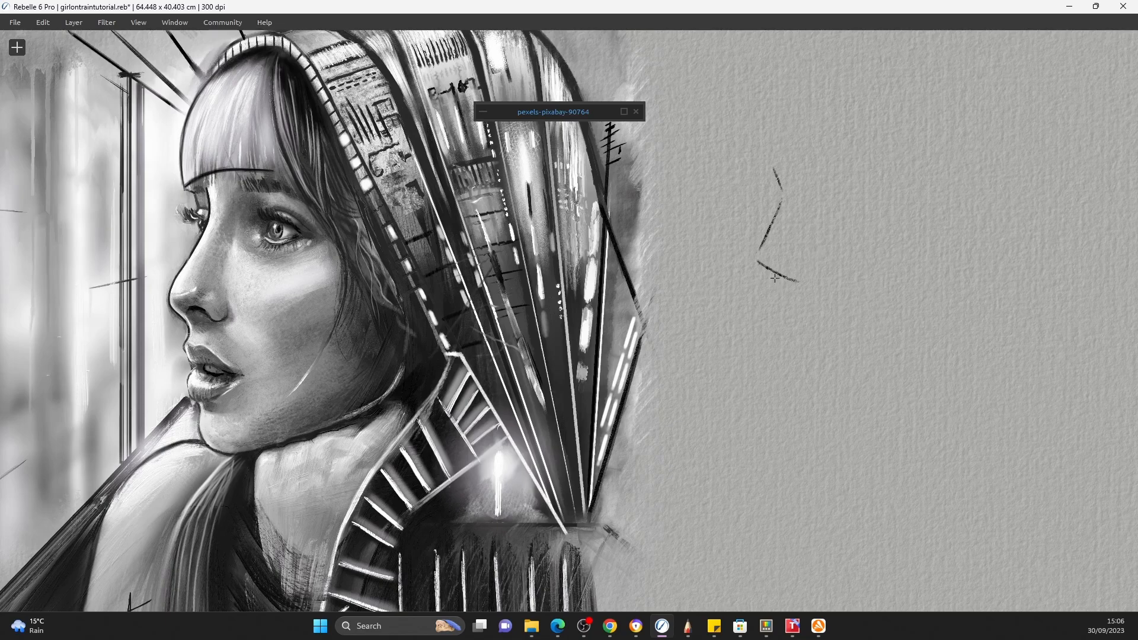
# Try a rough, angular face-profile sketch on the blank paper beside the portrait.
pyautogui.moveTo(791, 345)
pyautogui.mouseDown()
pyautogui.moveTo(784, 367)
pyautogui.moveTo(930, 331)
pyautogui.mouseUp()
pyautogui.moveTo(784, 391)
pyautogui.mouseDown()
pyautogui.moveTo(897, 352)
pyautogui.moveTo(775, 394)
pyautogui.moveTo(925, 343)
pyautogui.moveTo(954, 293)
pyautogui.mouseUp()
pyautogui.moveTo(782, 128); pyautogui.dragTo(779, 175)
pyautogui.moveTo(789, 76)
pyautogui.mouseDown()
pyautogui.moveTo(770, 140)
pyautogui.moveTo(837, 72)
pyautogui.moveTo(882, 61)
pyautogui.mouseUp()
pyautogui.moveTo(845, 71); pyautogui.dragTo(900, 66)
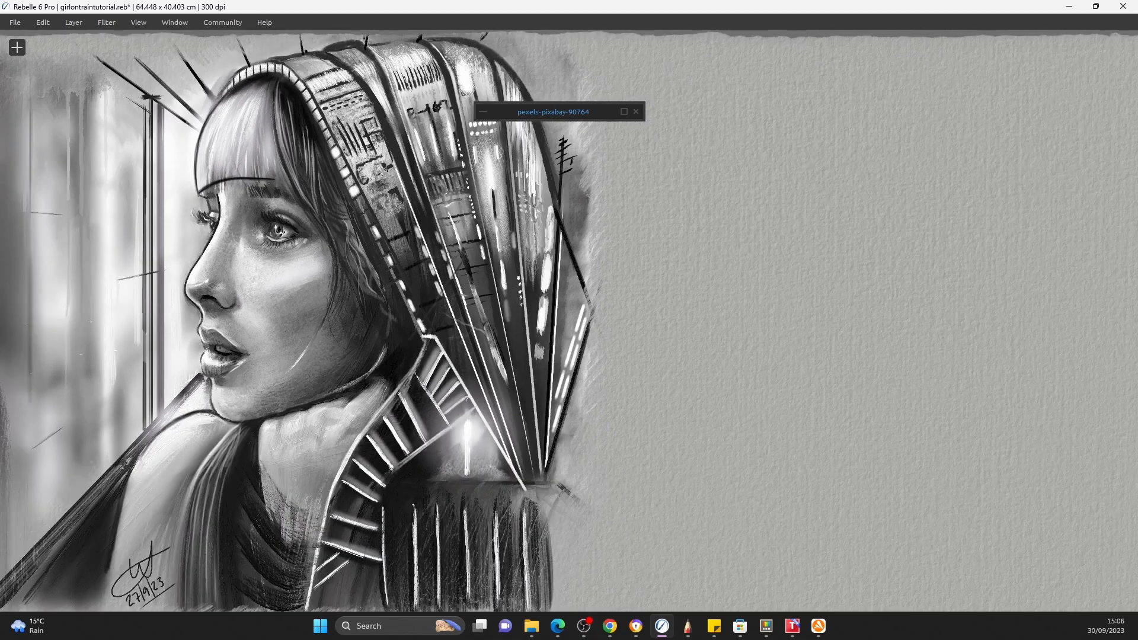
# Sketch a head construction circle with vertical and horizontal centre lines on the blank paper beside the portrait.
pyautogui.scroll(-2, 282, 233)
pyautogui.moveTo(284, 236)
pyautogui.mouseDown()
pyautogui.moveTo(401, 281)
pyautogui.moveTo(353, 218)
pyautogui.mouseUp()
pyautogui.scroll(3, 401, 280)
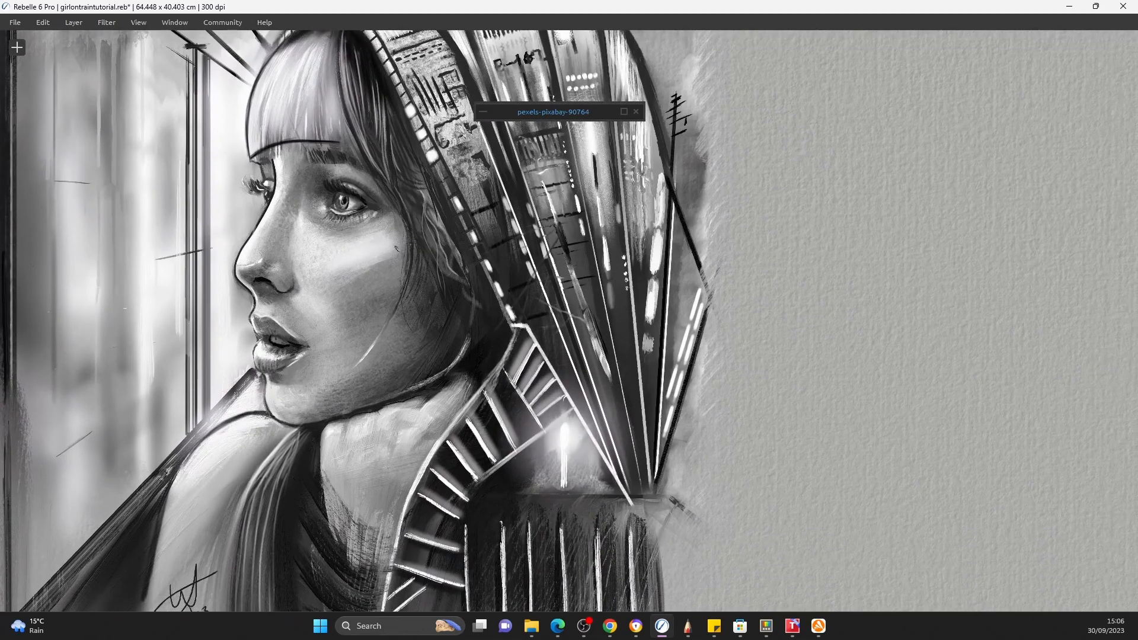
pyautogui.scroll(-2, 404, 261)
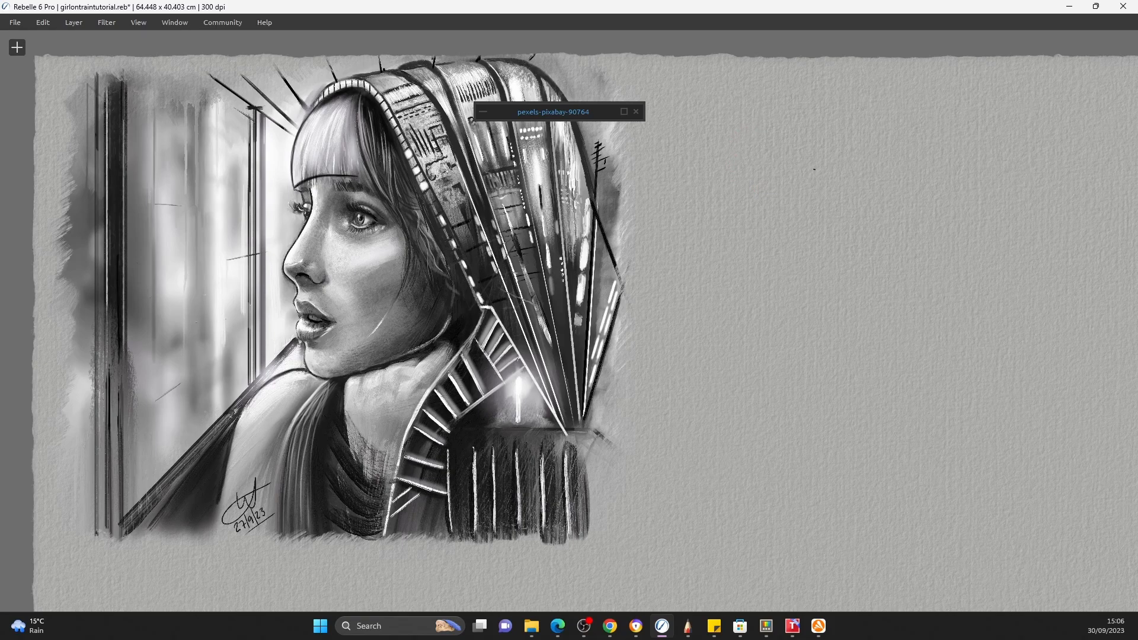
pyautogui.moveTo(768, 124)
pyautogui.mouseDown()
pyautogui.moveTo(711, 184)
pyautogui.moveTo(746, 282)
pyautogui.moveTo(884, 231)
pyautogui.moveTo(775, 120)
pyautogui.moveTo(758, 127)
pyautogui.moveTo(792, 242)
pyautogui.mouseUp()
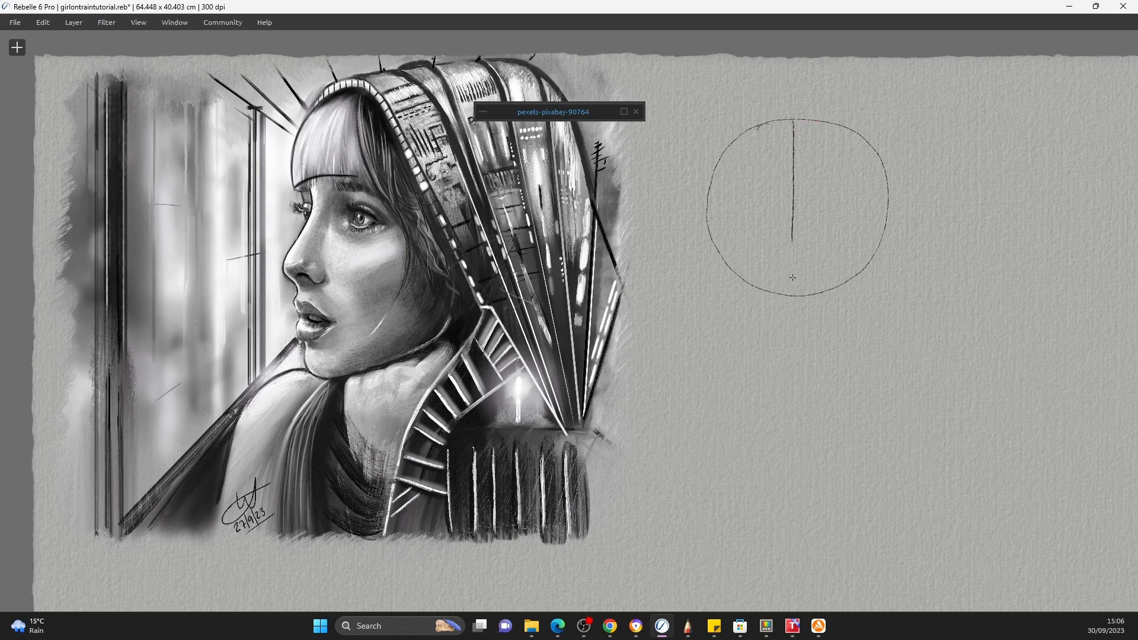
pyautogui.moveTo(797, 126); pyautogui.dragTo(801, 296)
pyautogui.moveTo(712, 210); pyautogui.dragTo(881, 207)
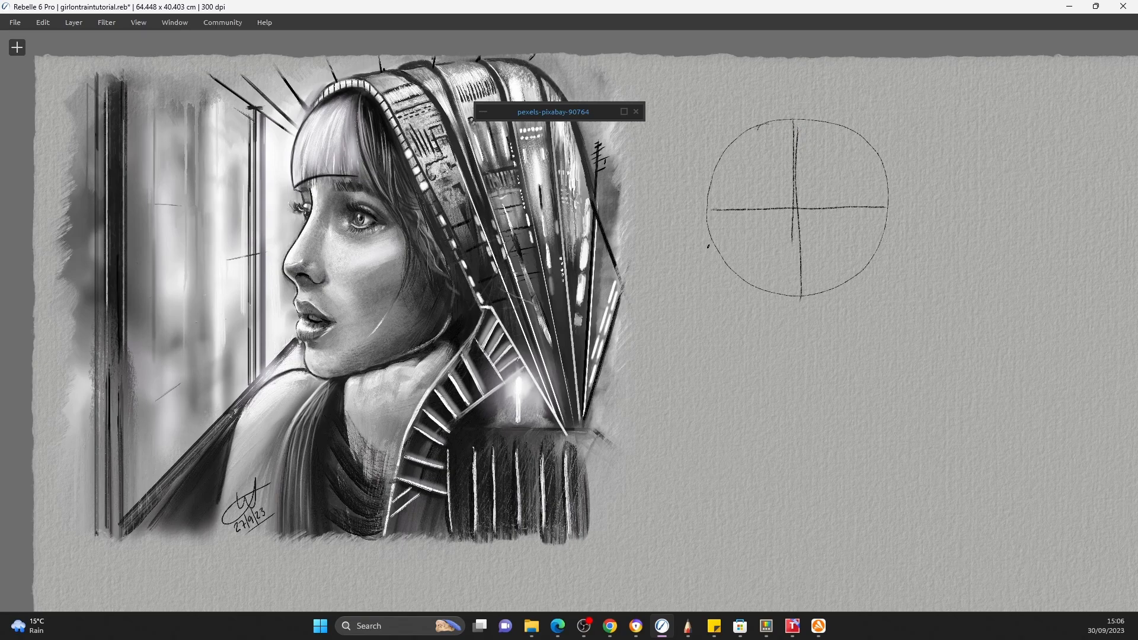
# Add the front face line, jawline, ear position and facial features to the construction circle.
pyautogui.moveTo(707, 220); pyautogui.dragTo(720, 322)
pyautogui.moveTo(712, 273)
pyautogui.mouseDown()
pyautogui.moveTo(717, 354)
pyautogui.moveTo(828, 316)
pyautogui.moveTo(831, 298)
pyautogui.mouseUp()
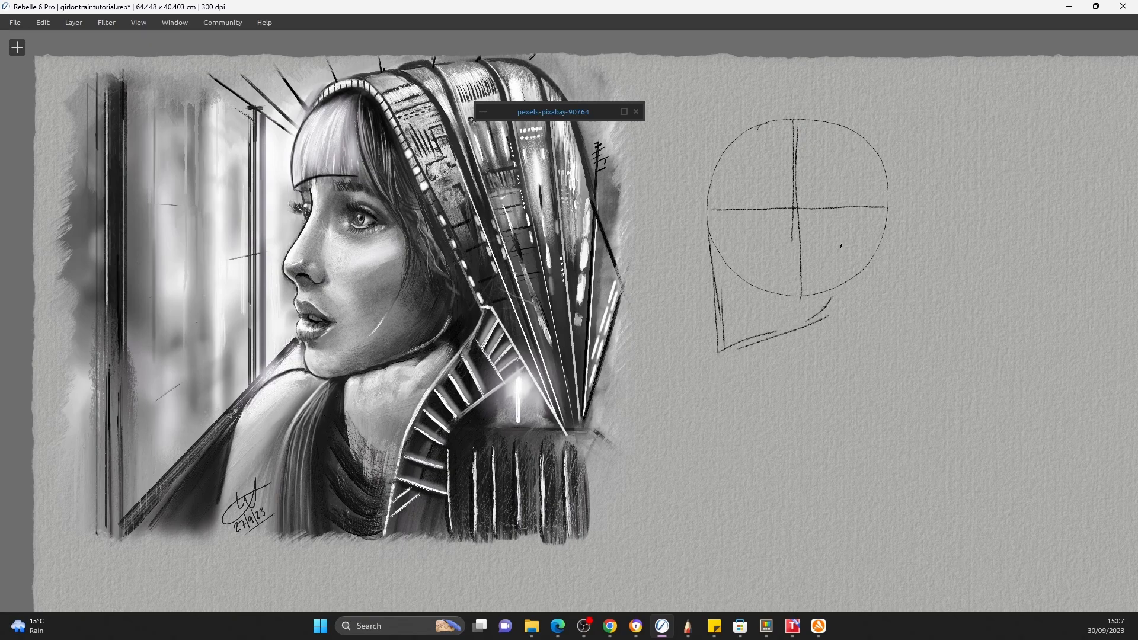
pyautogui.moveTo(818, 220)
pyautogui.mouseDown()
pyautogui.moveTo(839, 230)
pyautogui.moveTo(827, 267)
pyautogui.mouseUp()
pyautogui.moveTo(728, 211)
pyautogui.mouseDown()
pyautogui.moveTo(746, 223)
pyautogui.moveTo(702, 246)
pyautogui.moveTo(696, 262)
pyautogui.moveTo(711, 265)
pyautogui.moveTo(695, 268)
pyautogui.moveTo(724, 276)
pyautogui.moveTo(715, 272)
pyautogui.moveTo(719, 288)
pyautogui.moveTo(757, 281)
pyautogui.moveTo(719, 308)
pyautogui.moveTo(727, 329)
pyautogui.moveTo(791, 306)
pyautogui.mouseUp()
pyautogui.moveTo(718, 351)
pyautogui.mouseDown()
pyautogui.moveTo(800, 314)
pyautogui.moveTo(818, 293)
pyautogui.moveTo(784, 320)
pyautogui.mouseUp()
# Reinforce the front of the skull and add the hairline, ear and neck lines to the profile head.
pyautogui.moveTo(711, 211)
pyautogui.mouseDown()
pyautogui.moveTo(719, 160)
pyautogui.moveTo(719, 179)
pyautogui.moveTo(737, 148)
pyautogui.moveTo(807, 125)
pyautogui.mouseUp()
pyautogui.moveTo(738, 150)
pyautogui.mouseDown()
pyautogui.moveTo(783, 197)
pyautogui.moveTo(776, 188)
pyautogui.mouseUp()
pyautogui.moveTo(728, 169)
pyautogui.mouseDown()
pyautogui.moveTo(775, 181)
pyautogui.moveTo(806, 212)
pyautogui.moveTo(804, 235)
pyautogui.mouseUp()
pyautogui.moveTo(805, 211)
pyautogui.mouseDown()
pyautogui.moveTo(830, 220)
pyautogui.moveTo(848, 259)
pyautogui.moveTo(826, 297)
pyautogui.mouseUp()
pyautogui.moveTo(878, 271)
pyautogui.mouseDown()
pyautogui.moveTo(860, 293)
pyautogui.moveTo(793, 321)
pyautogui.moveTo(778, 357)
pyautogui.mouseUp()
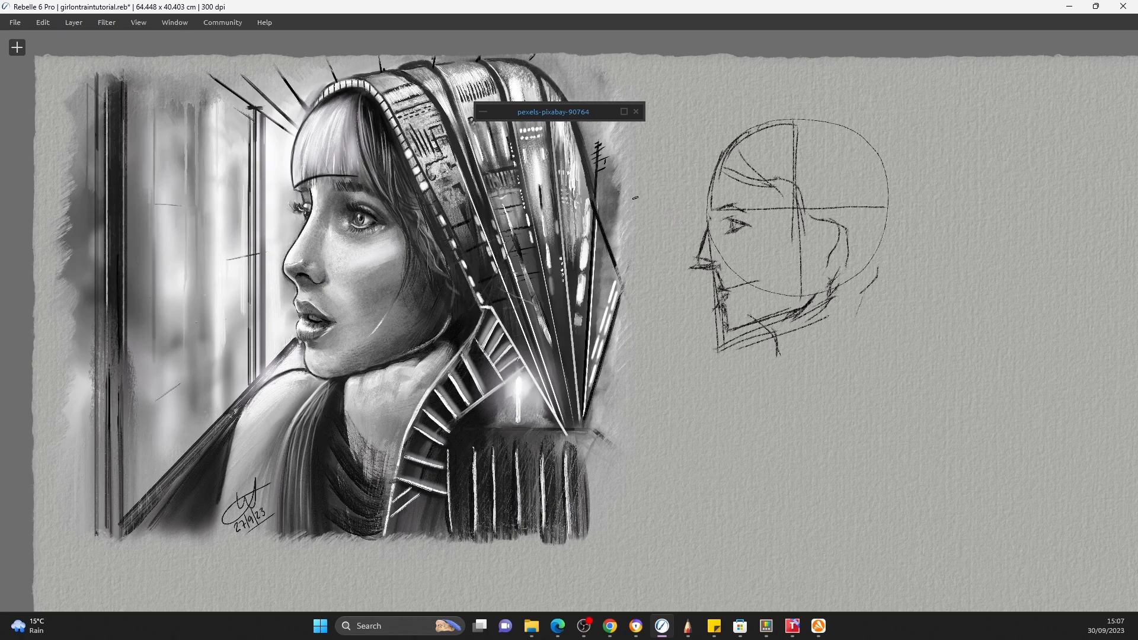
# Sketch a second, larger face profile beside the first with forehead, nose, lips, jaw, eyebrow and eye.
pyautogui.moveTo(936, 154); pyautogui.dragTo(927, 194)
pyautogui.moveTo(947, 126)
pyautogui.mouseDown()
pyautogui.moveTo(925, 201)
pyautogui.moveTo(936, 166)
pyautogui.moveTo(946, 222)
pyautogui.moveTo(907, 268)
pyautogui.moveTo(935, 290)
pyautogui.moveTo(932, 363)
pyautogui.moveTo(943, 375)
pyautogui.moveTo(1045, 350)
pyautogui.moveTo(1077, 313)
pyautogui.moveTo(1051, 351)
pyautogui.mouseUp()
pyautogui.moveTo(932, 313)
pyautogui.mouseDown()
pyautogui.moveTo(960, 310)
pyautogui.moveTo(929, 328)
pyautogui.moveTo(969, 309)
pyautogui.moveTo(959, 309)
pyautogui.mouseUp()
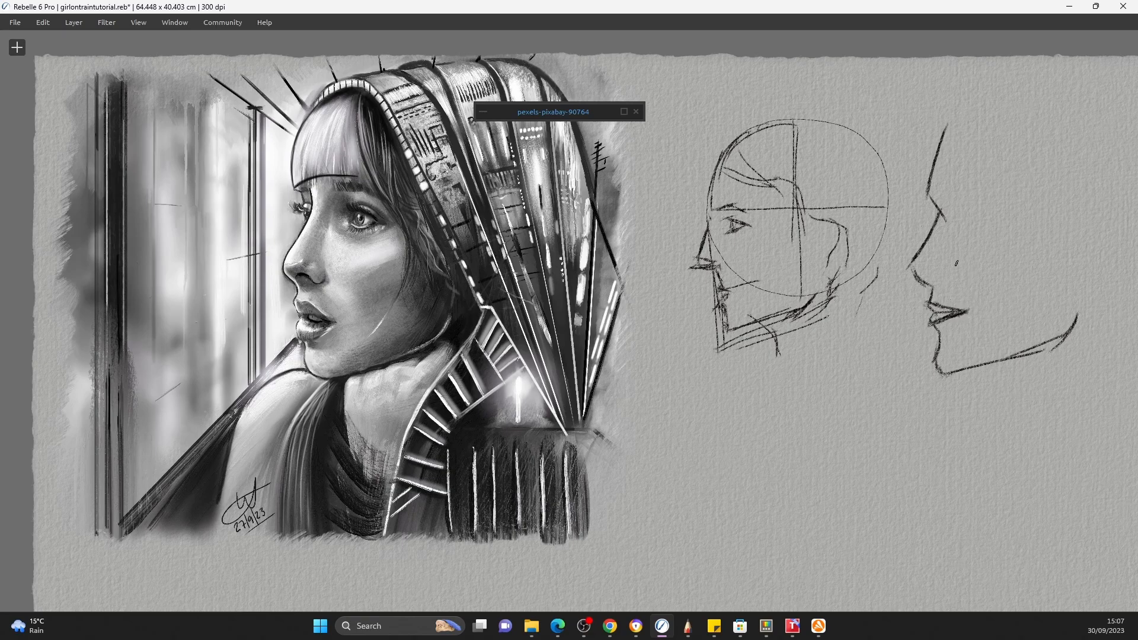
pyautogui.moveTo(927, 275); pyautogui.dragTo(942, 285)
pyautogui.moveTo(940, 189)
pyautogui.mouseDown()
pyautogui.moveTo(988, 192)
pyautogui.moveTo(995, 210)
pyautogui.moveTo(966, 205)
pyautogui.moveTo(996, 217)
pyautogui.moveTo(966, 216)
pyautogui.moveTo(977, 234)
pyautogui.moveTo(997, 217)
pyautogui.mouseUp()
pyautogui.moveTo(991, 216)
pyautogui.mouseDown()
pyautogui.moveTo(972, 227)
pyautogui.moveTo(988, 219)
pyautogui.mouseUp()
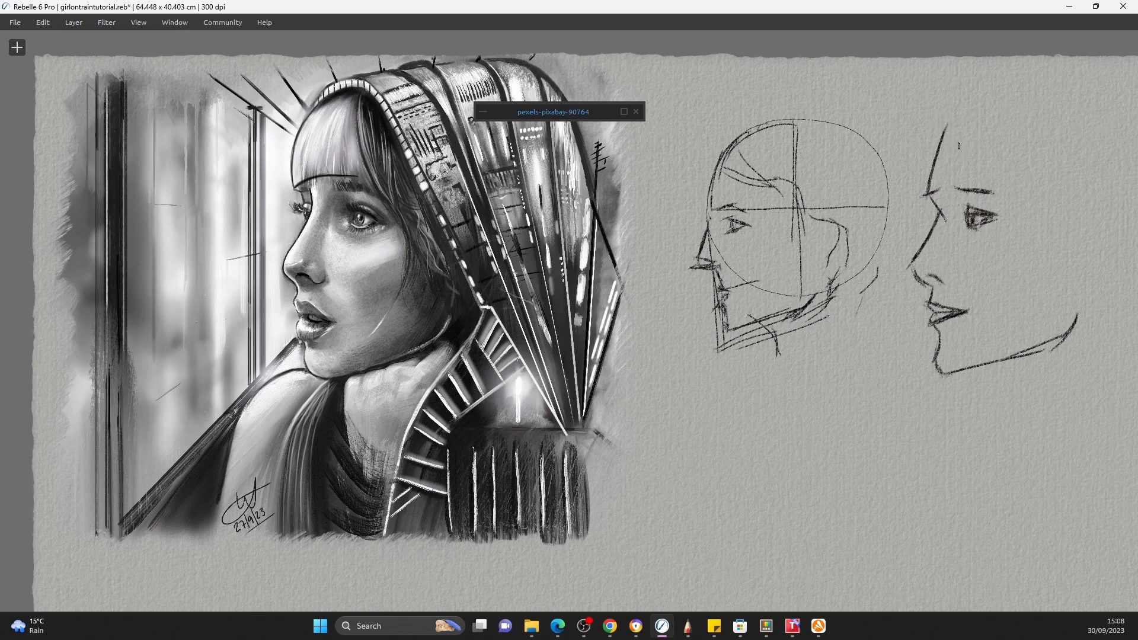
# Frame the second face with angular hair and cheek lines, and add neck and crown strokes.
pyautogui.moveTo(950, 124)
pyautogui.mouseDown()
pyautogui.moveTo(1020, 193)
pyautogui.moveTo(988, 263)
pyautogui.mouseUp()
pyautogui.moveTo(1029, 204)
pyautogui.mouseDown()
pyautogui.moveTo(1014, 245)
pyautogui.moveTo(1055, 279)
pyautogui.moveTo(1002, 320)
pyautogui.moveTo(971, 366)
pyautogui.mouseUp()
pyautogui.moveTo(998, 359); pyautogui.dragTo(1015, 410)
pyautogui.moveTo(985, 389); pyautogui.dragTo(1070, 412)
pyautogui.moveTo(956, 111); pyautogui.dragTo(973, 101)
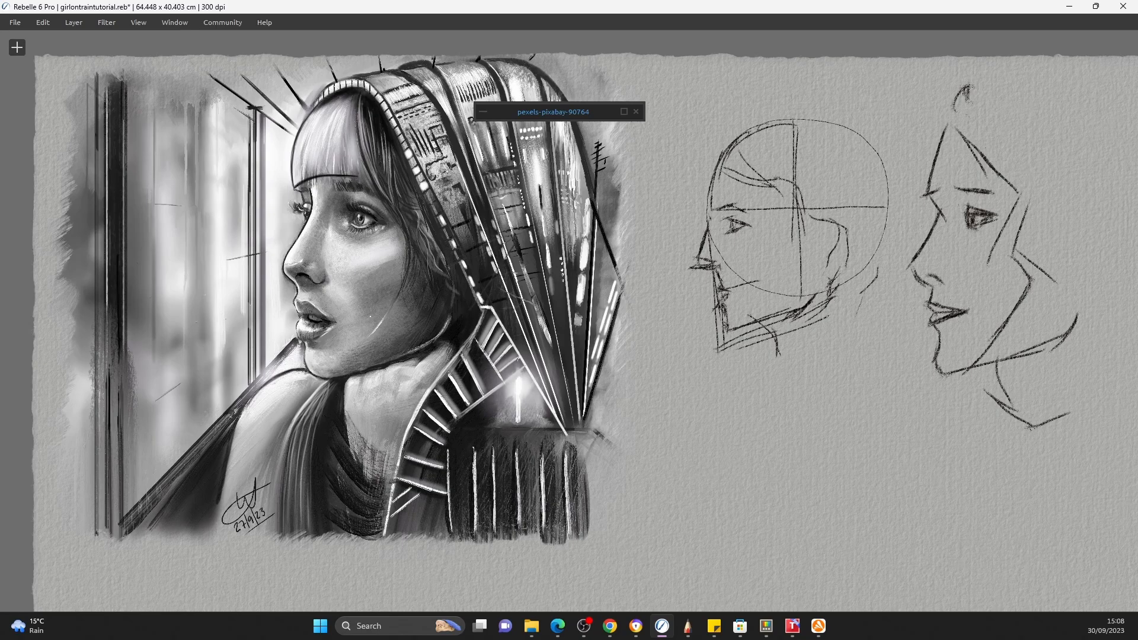
# Undo the stray stroke on the portrait, change the colour to red and handwrite "TAB" below the first head sketch.
pyautogui.moveTo(313, 115); pyautogui.dragTo(290, 230)
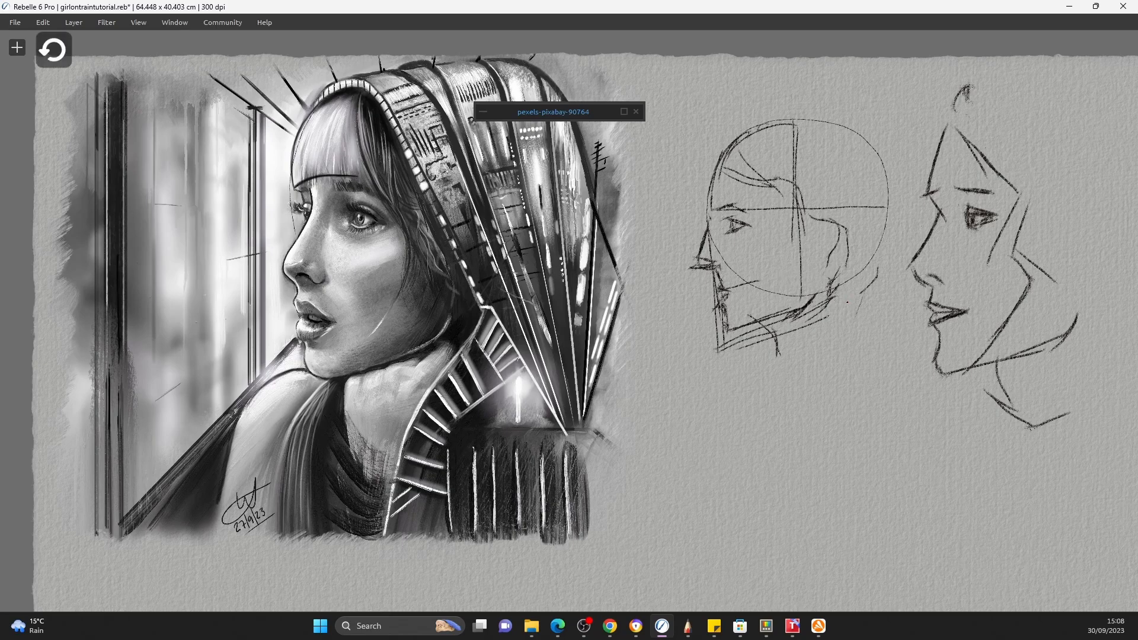
pyautogui.press('Tab')
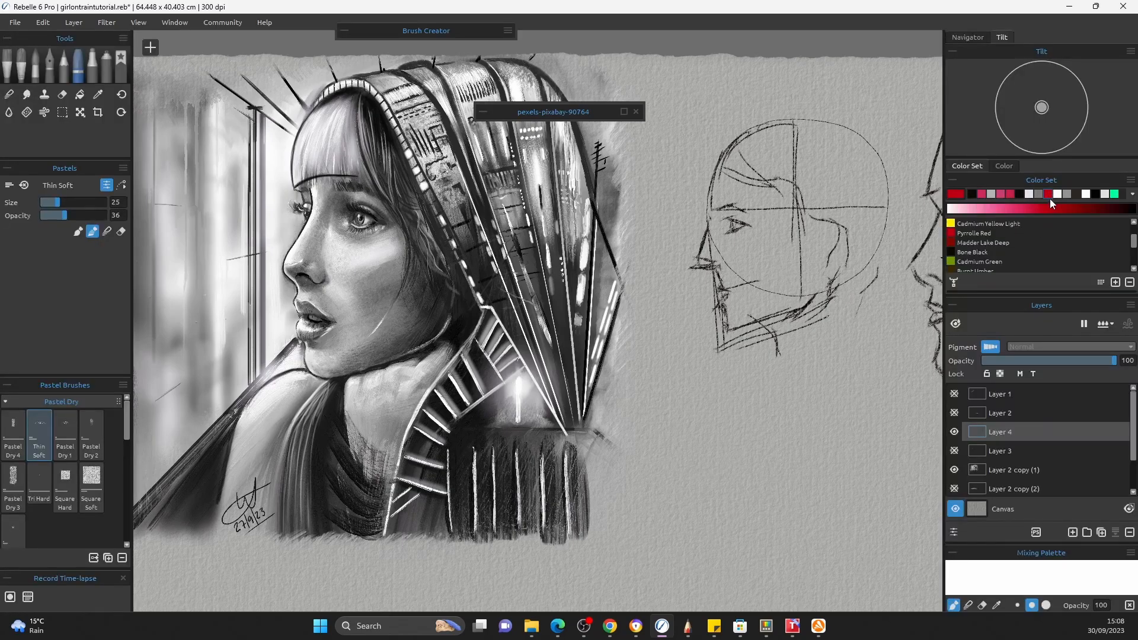
pyautogui.press('Tab')
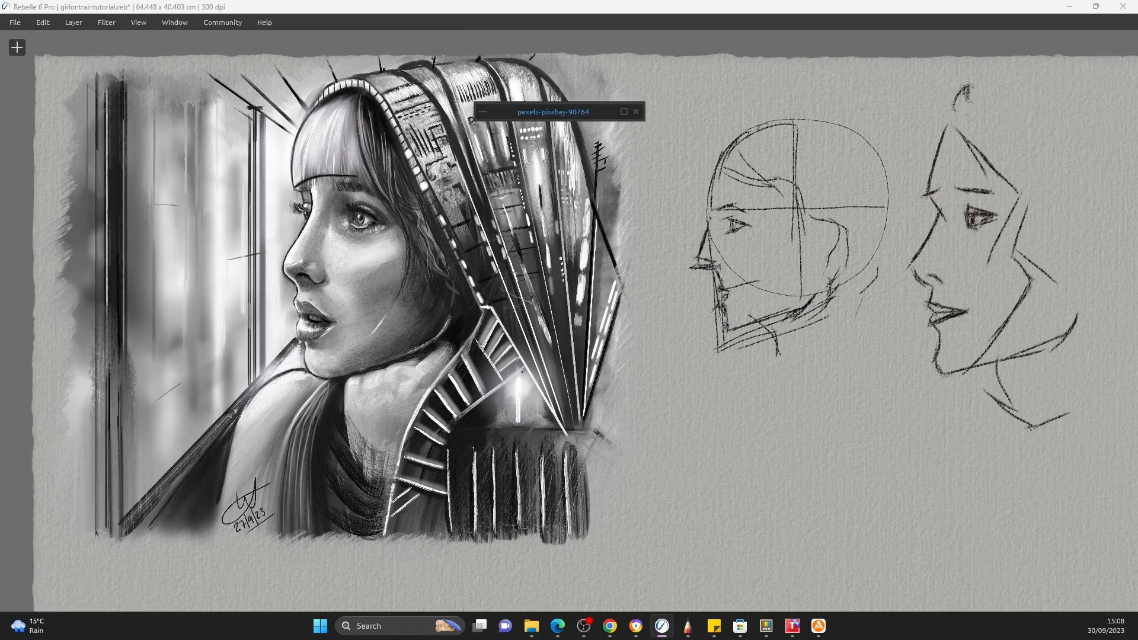
pyautogui.moveTo(650, 334)
pyautogui.mouseDown()
pyautogui.moveTo(685, 339)
pyautogui.moveTo(635, 343)
pyautogui.moveTo(640, 381)
pyautogui.moveTo(675, 344)
pyautogui.moveTo(670, 371)
pyautogui.moveTo(703, 368)
pyautogui.mouseUp()
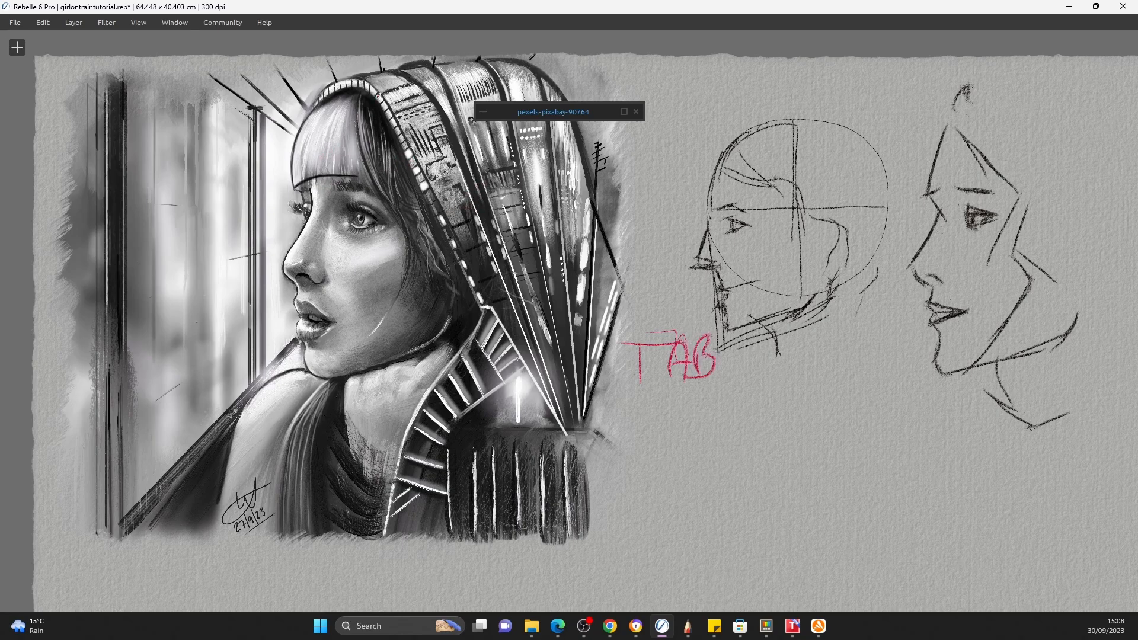
# Draw a red construction circle over the portrait's head and mark the forehead and hair curves.
pyautogui.moveTo(320, 110)
pyautogui.mouseDown()
pyautogui.moveTo(294, 178)
pyautogui.moveTo(314, 278)
pyautogui.moveTo(376, 300)
pyautogui.mouseUp()
pyautogui.moveTo(340, 93)
pyautogui.mouseDown()
pyautogui.moveTo(492, 104)
pyautogui.moveTo(522, 208)
pyautogui.moveTo(501, 246)
pyautogui.moveTo(343, 304)
pyautogui.mouseUp()
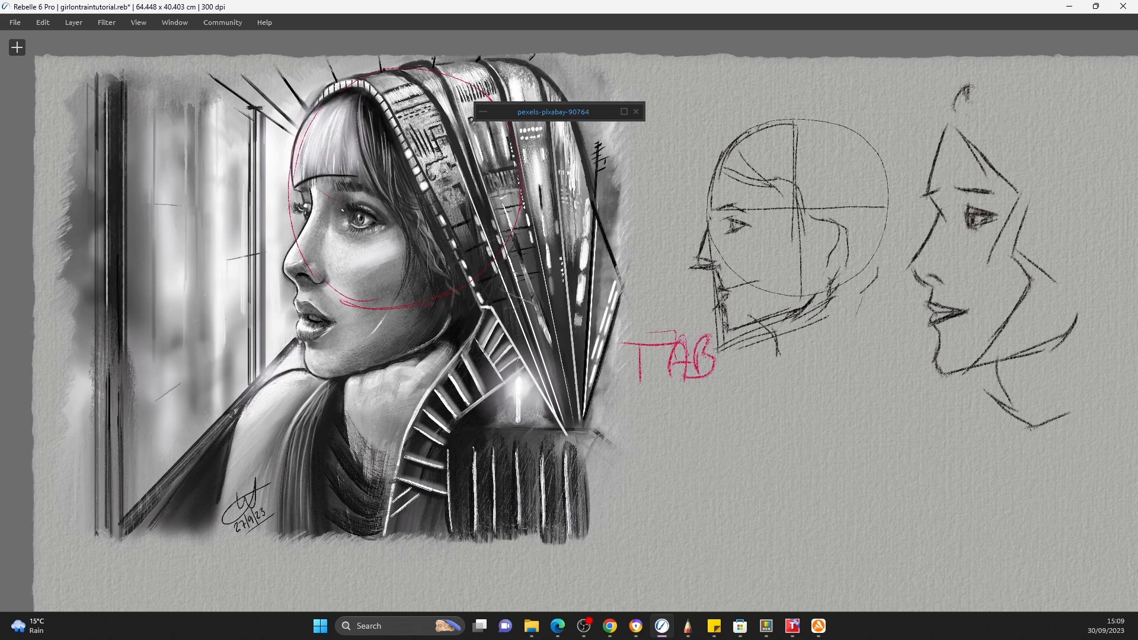
pyautogui.moveTo(295, 177); pyautogui.dragTo(340, 128)
pyautogui.moveTo(298, 163); pyautogui.dragTo(374, 110)
pyautogui.moveTo(305, 137)
pyautogui.mouseDown()
pyautogui.moveTo(407, 96)
pyautogui.moveTo(503, 223)
pyautogui.mouseUp()
# Mark eye, nose, mouth and jaw guides in red over the portrait's face, and clear all practice sketches from the layer.
pyautogui.moveTo(313, 213); pyautogui.dragTo(400, 228)
pyautogui.moveTo(294, 225); pyautogui.dragTo(394, 203)
pyautogui.moveTo(304, 216); pyautogui.dragTo(327, 208)
pyautogui.moveTo(326, 278); pyautogui.dragTo(415, 272)
pyautogui.moveTo(304, 286); pyautogui.dragTo(302, 340)
pyautogui.moveTo(291, 228)
pyautogui.mouseDown()
pyautogui.moveTo(300, 379)
pyautogui.moveTo(338, 387)
pyautogui.mouseUp()
pyautogui.moveTo(376, 309)
pyautogui.mouseDown()
pyautogui.moveTo(343, 397)
pyautogui.moveTo(425, 352)
pyautogui.moveTo(402, 362)
pyautogui.mouseUp()
pyautogui.press('x')
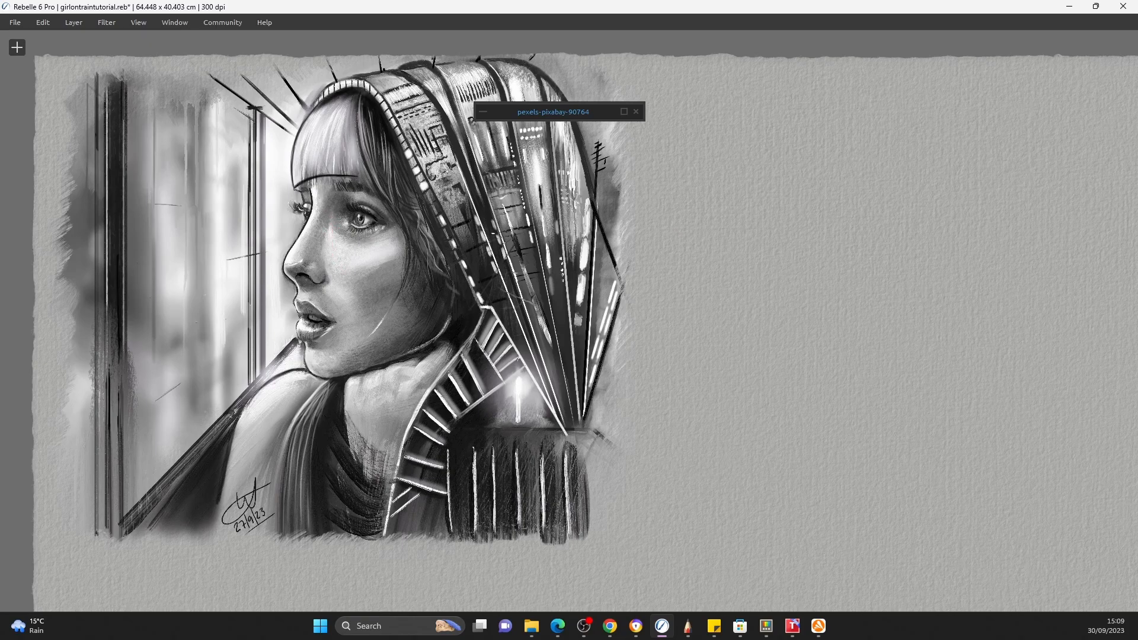
# Outline the front plane of the nose bridge in red on the portrait.
pyautogui.moveTo(331, 189)
pyautogui.mouseDown()
pyautogui.moveTo(288, 264)
pyautogui.moveTo(297, 240)
pyautogui.mouseUp()
pyautogui.moveTo(316, 193); pyautogui.dragTo(330, 191)
# Draw the left face of a cube in black on the blank paper and fill it with dense hatching.
pyautogui.press('Tab')
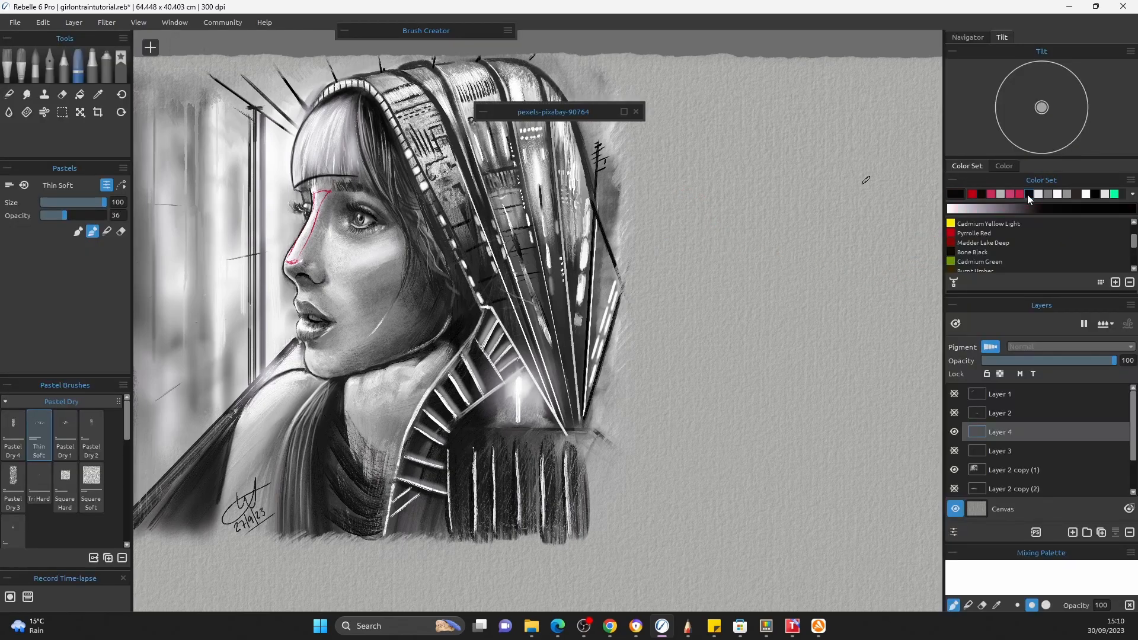
pyautogui.moveTo(669, 256)
pyautogui.mouseDown()
pyautogui.moveTo(674, 301)
pyautogui.moveTo(754, 275)
pyautogui.moveTo(736, 271)
pyautogui.moveTo(751, 357)
pyautogui.mouseUp()
pyautogui.moveTo(674, 345)
pyautogui.mouseDown()
pyautogui.moveTo(754, 369)
pyautogui.moveTo(759, 384)
pyautogui.mouseUp()
pyautogui.moveTo(680, 274)
pyautogui.mouseDown()
pyautogui.moveTo(676, 255)
pyautogui.moveTo(697, 285)
pyautogui.moveTo(676, 309)
pyautogui.mouseUp()
pyautogui.moveTo(714, 270)
pyautogui.mouseDown()
pyautogui.moveTo(698, 328)
pyautogui.moveTo(733, 328)
pyautogui.moveTo(735, 371)
pyautogui.moveTo(753, 295)
pyautogui.moveTo(736, 345)
pyautogui.moveTo(709, 279)
pyautogui.moveTo(696, 313)
pyautogui.moveTo(678, 282)
pyautogui.moveTo(699, 346)
pyautogui.moveTo(719, 278)
pyautogui.moveTo(738, 336)
pyautogui.moveTo(753, 282)
pyautogui.mouseUp()
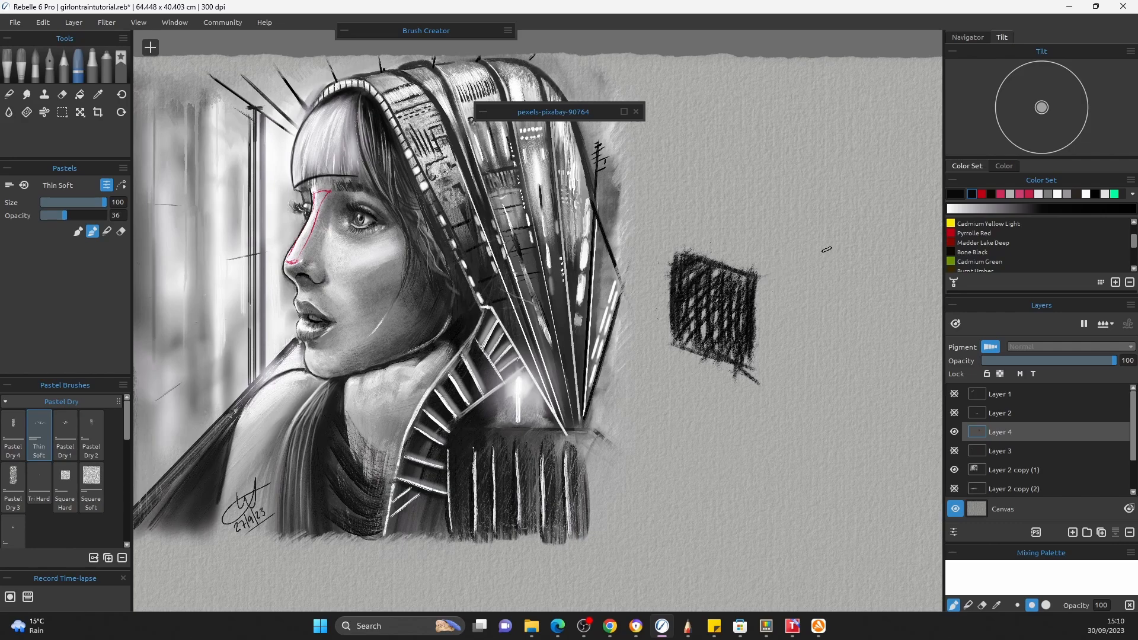
# Outline the cube's right face in mid grey and shade it in.
pyautogui.click(1047, 197)
pyautogui.moveTo(757, 275)
pyautogui.mouseDown()
pyautogui.moveTo(821, 248)
pyautogui.moveTo(821, 330)
pyautogui.moveTo(752, 371)
pyautogui.mouseUp()
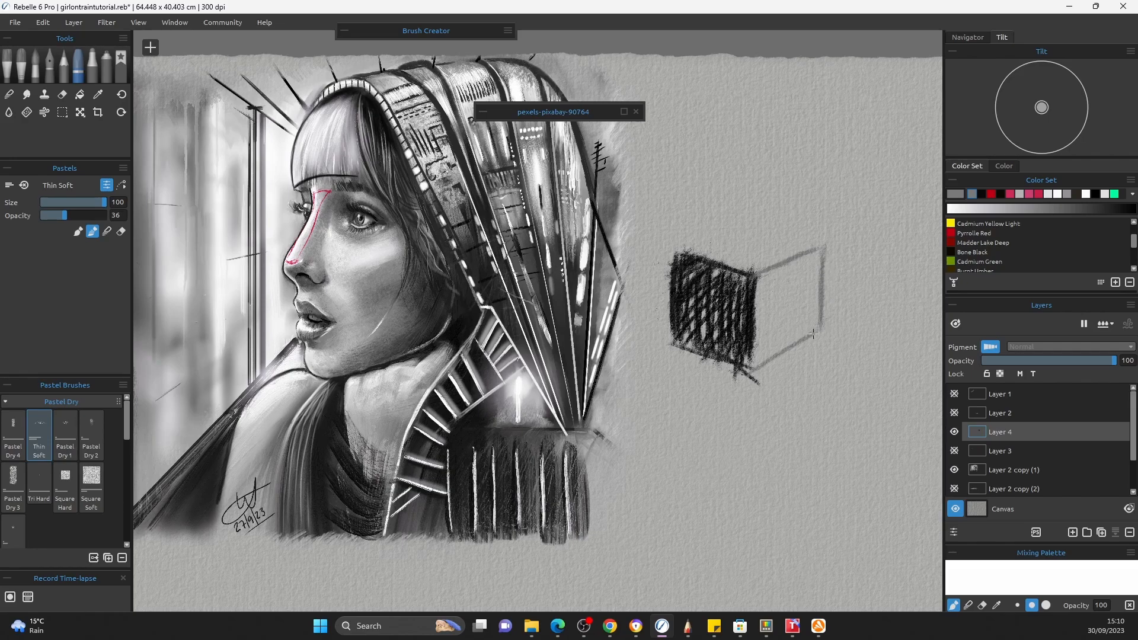
pyautogui.moveTo(762, 278)
pyautogui.mouseDown()
pyautogui.moveTo(760, 356)
pyautogui.moveTo(765, 280)
pyautogui.moveTo(774, 335)
pyautogui.moveTo(778, 279)
pyautogui.moveTo(786, 338)
pyautogui.moveTo(792, 263)
pyautogui.moveTo(805, 337)
pyautogui.moveTo(811, 256)
pyautogui.moveTo(816, 331)
pyautogui.moveTo(814, 245)
pyautogui.moveTo(765, 279)
pyautogui.moveTo(808, 274)
pyautogui.moveTo(765, 351)
pyautogui.moveTo(796, 344)
pyautogui.mouseUp()
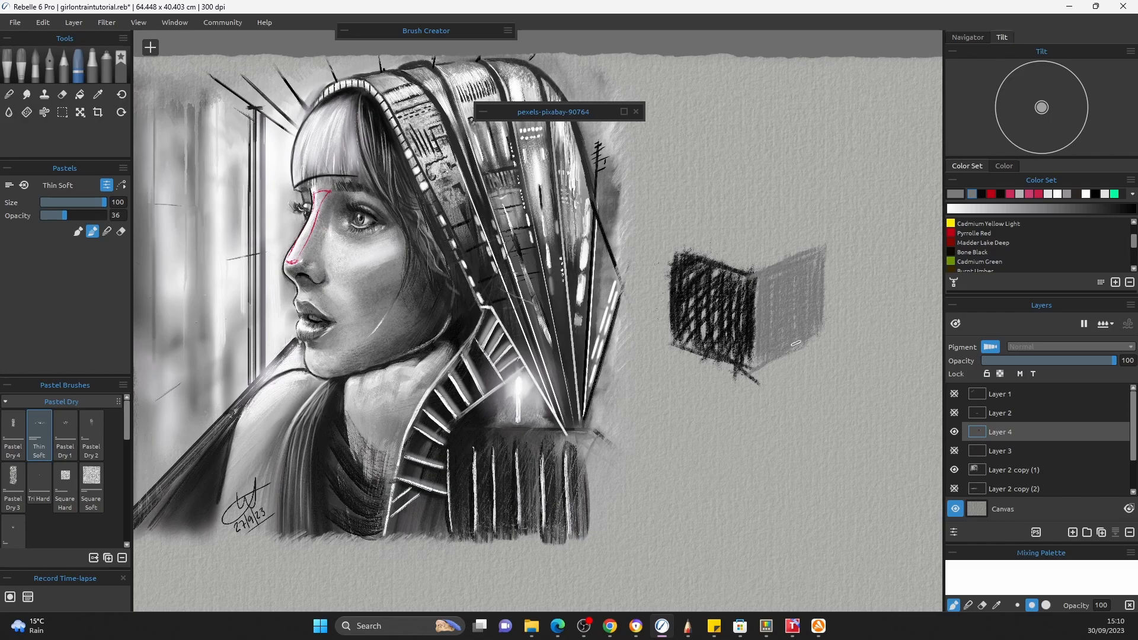
# Shade the cube's top face white and draw a white light-direction arrow pointing down towards it.
pyautogui.click(1057, 194)
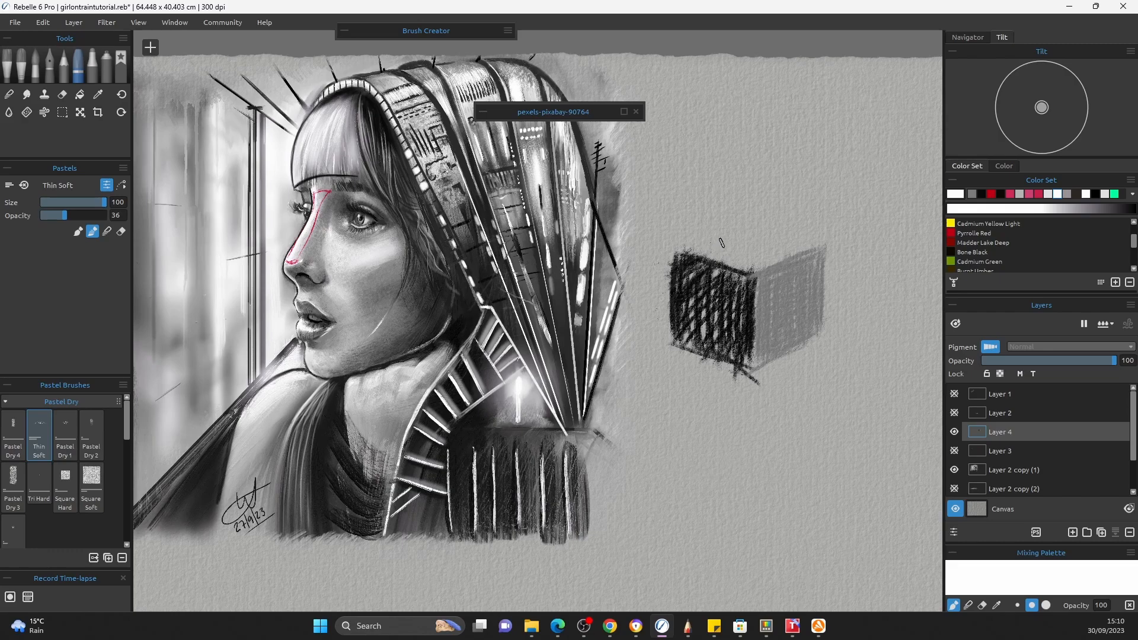
pyautogui.moveTo(684, 249)
pyautogui.mouseDown()
pyautogui.moveTo(749, 233)
pyautogui.moveTo(786, 241)
pyautogui.moveTo(704, 247)
pyautogui.moveTo(736, 236)
pyautogui.moveTo(703, 257)
pyautogui.moveTo(767, 239)
pyautogui.moveTo(729, 260)
pyautogui.moveTo(794, 244)
pyautogui.moveTo(757, 264)
pyautogui.moveTo(791, 258)
pyautogui.mouseUp()
pyautogui.moveTo(860, 80); pyautogui.dragTo(818, 191)
pyautogui.moveTo(813, 145); pyautogui.dragTo(818, 191)
pyautogui.moveTo(819, 189); pyautogui.dragTo(854, 152)
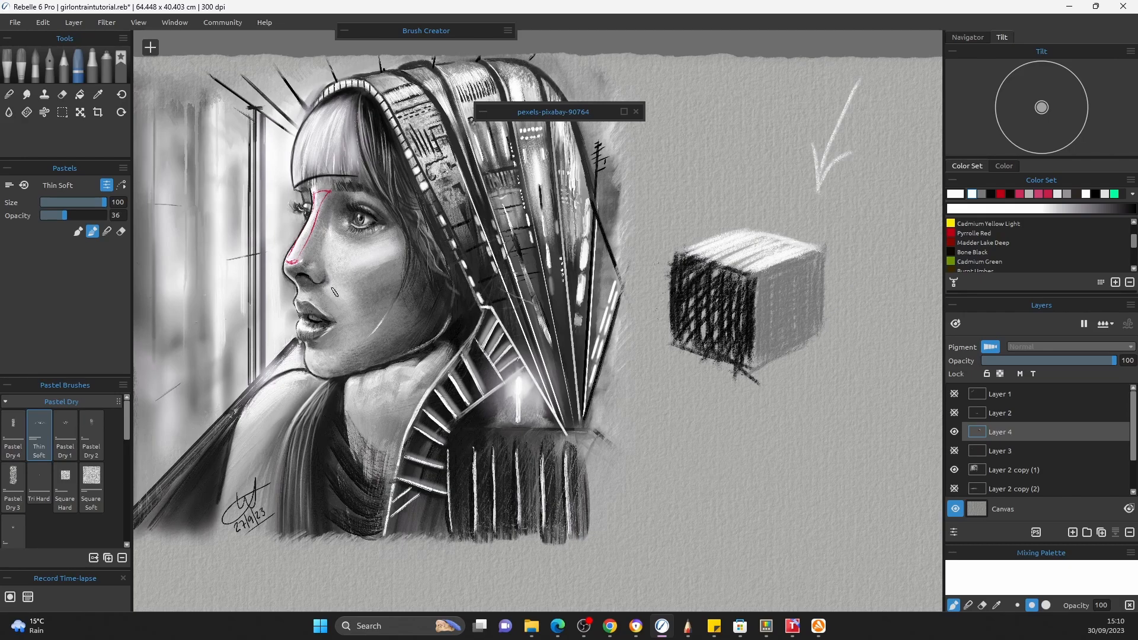
# Outline the side plane and tip of the portrait's nose in red.
pyautogui.click(1002, 195)
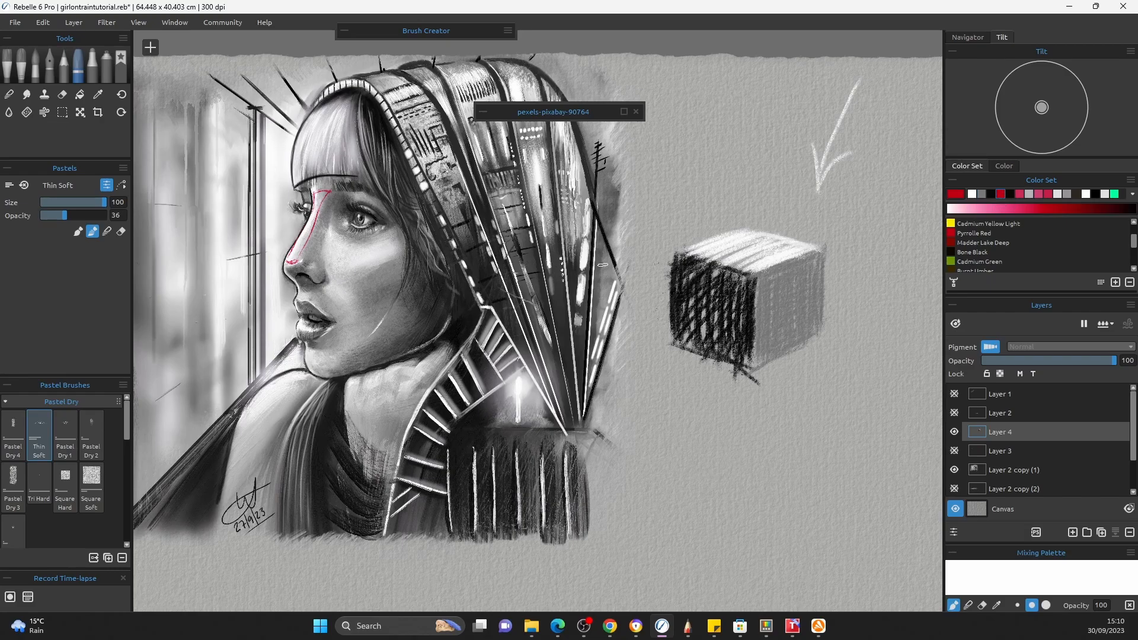
pyautogui.press('Tab')
pyautogui.moveTo(336, 205); pyautogui.dragTo(332, 187)
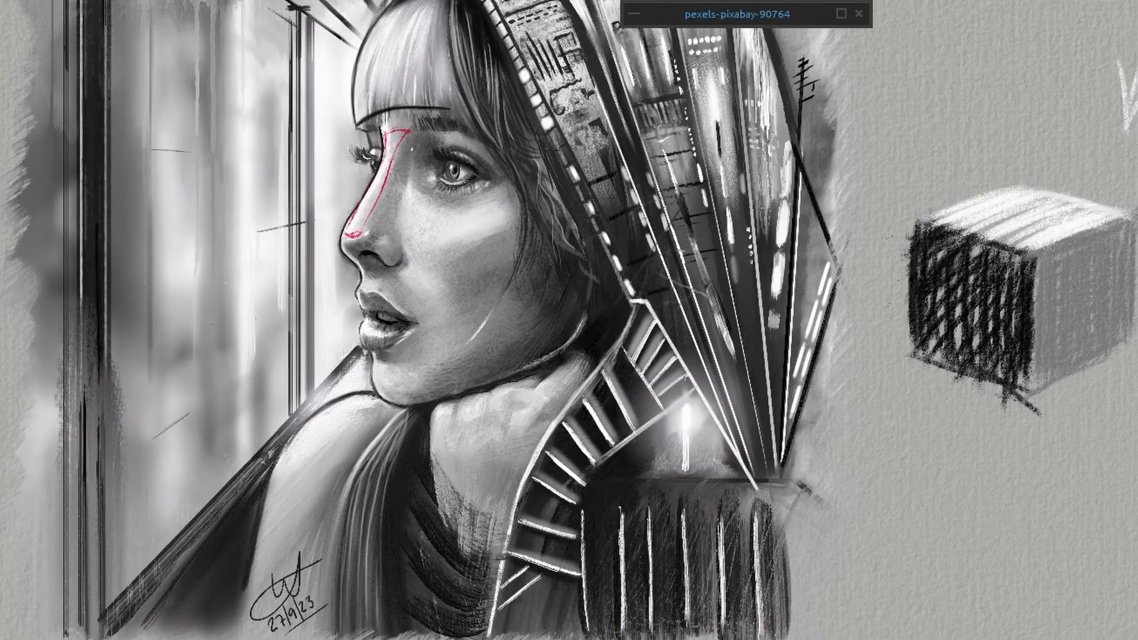
pyautogui.moveTo(413, 130)
pyautogui.mouseDown()
pyautogui.moveTo(392, 241)
pyautogui.moveTo(404, 242)
pyautogui.mouseUp()
pyautogui.moveTo(347, 235); pyautogui.dragTo(343, 256)
pyautogui.moveTo(358, 260); pyautogui.dragTo(364, 276)
pyautogui.click(864, 394)
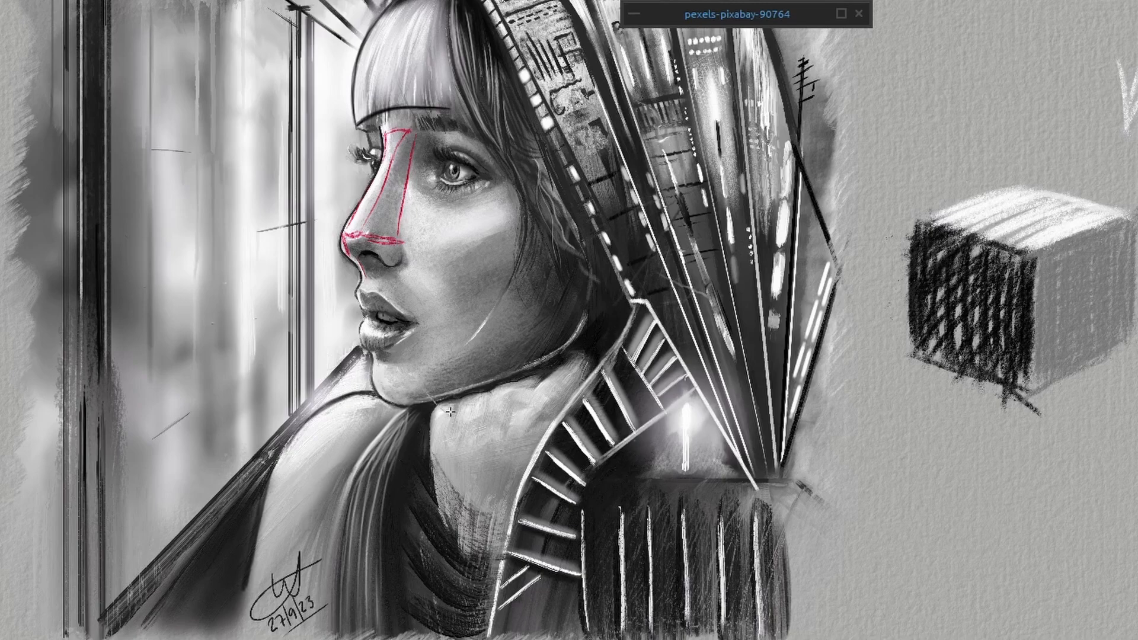
# Outline the cheekbone planes in red, hatch the side below the cheekbone and add the under-eye contour.
pyautogui.moveTo(484, 372); pyautogui.dragTo(480, 393)
pyautogui.press('Tab')
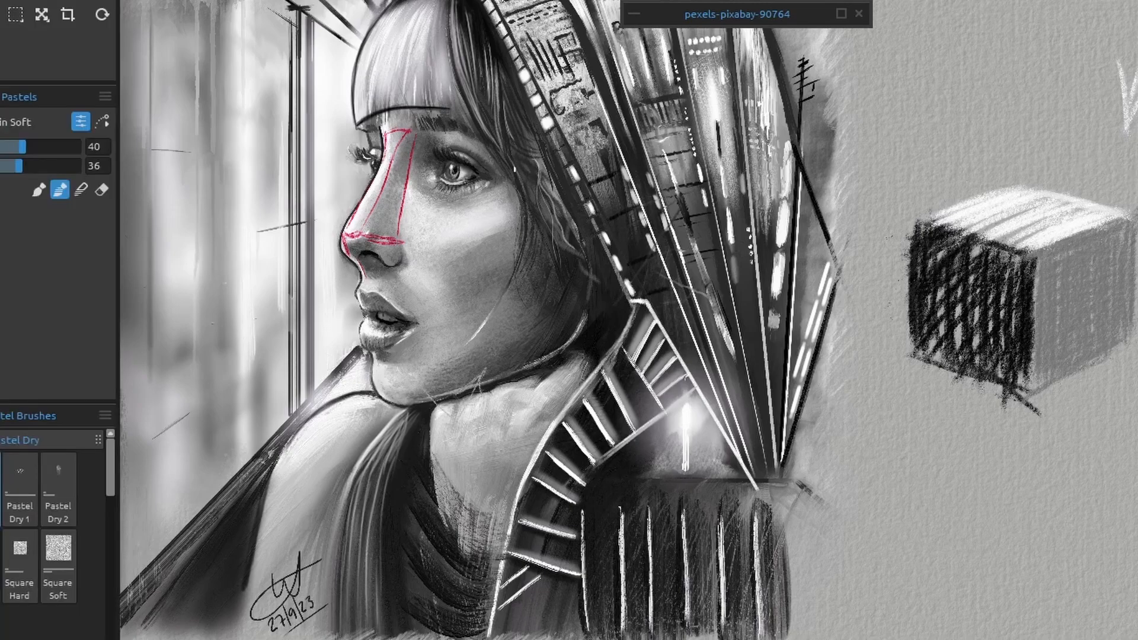
pyautogui.moveTo(407, 194)
pyautogui.mouseDown()
pyautogui.moveTo(493, 231)
pyautogui.moveTo(413, 257)
pyautogui.moveTo(518, 222)
pyautogui.mouseUp()
pyautogui.moveTo(448, 247); pyautogui.dragTo(463, 242)
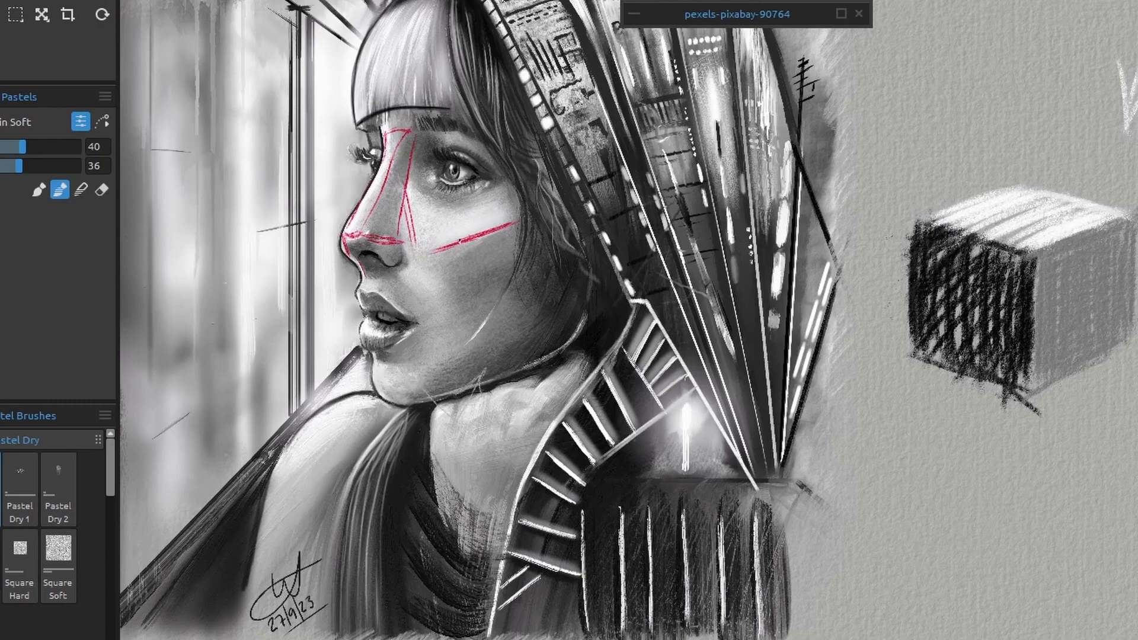
pyautogui.moveTo(432, 252); pyautogui.dragTo(428, 296)
pyautogui.moveTo(520, 224)
pyautogui.mouseDown()
pyautogui.moveTo(519, 256)
pyautogui.moveTo(469, 279)
pyautogui.moveTo(458, 272)
pyautogui.mouseUp()
pyautogui.moveTo(512, 222); pyautogui.dragTo(487, 205)
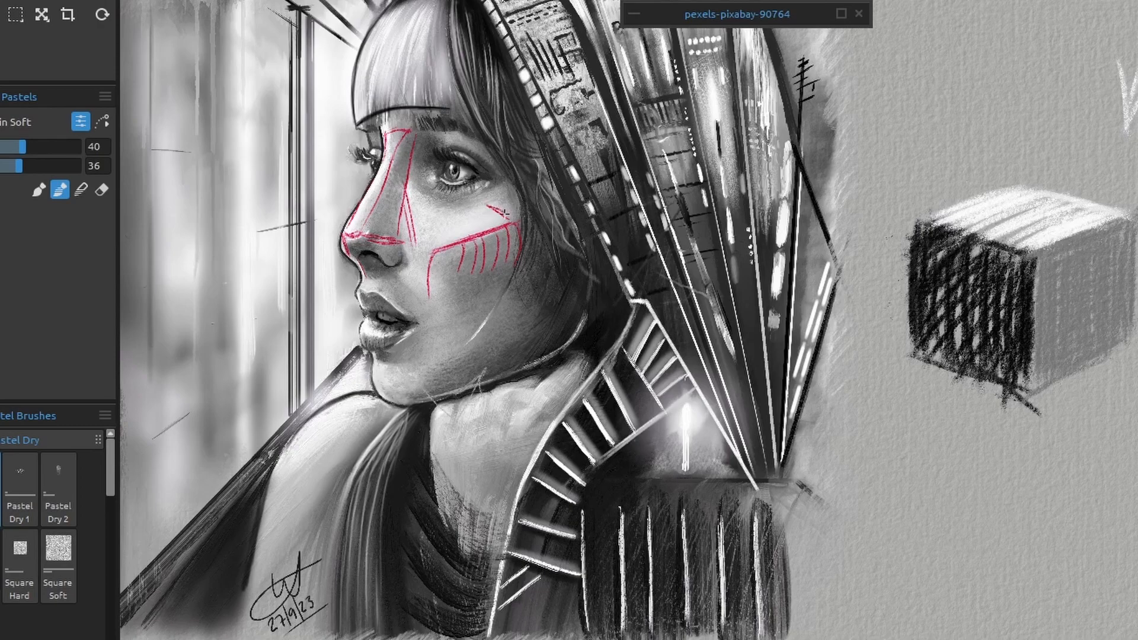
pyautogui.moveTo(420, 189); pyautogui.dragTo(478, 207)
# Set the brush size to 60 and outline the nostril, lips and chin planes in red.
pyautogui.press(']')
pyautogui.press(']')
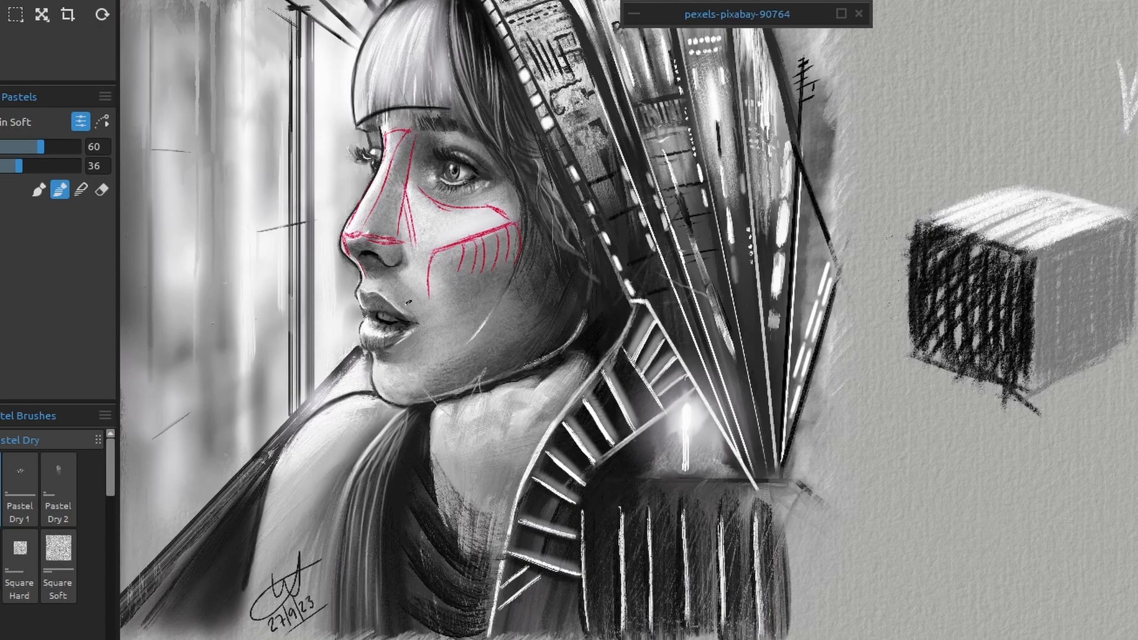
pyautogui.moveTo(368, 268)
pyautogui.mouseDown()
pyautogui.moveTo(356, 290)
pyautogui.moveTo(395, 297)
pyautogui.moveTo(382, 275)
pyautogui.moveTo(382, 296)
pyautogui.moveTo(431, 332)
pyautogui.mouseUp()
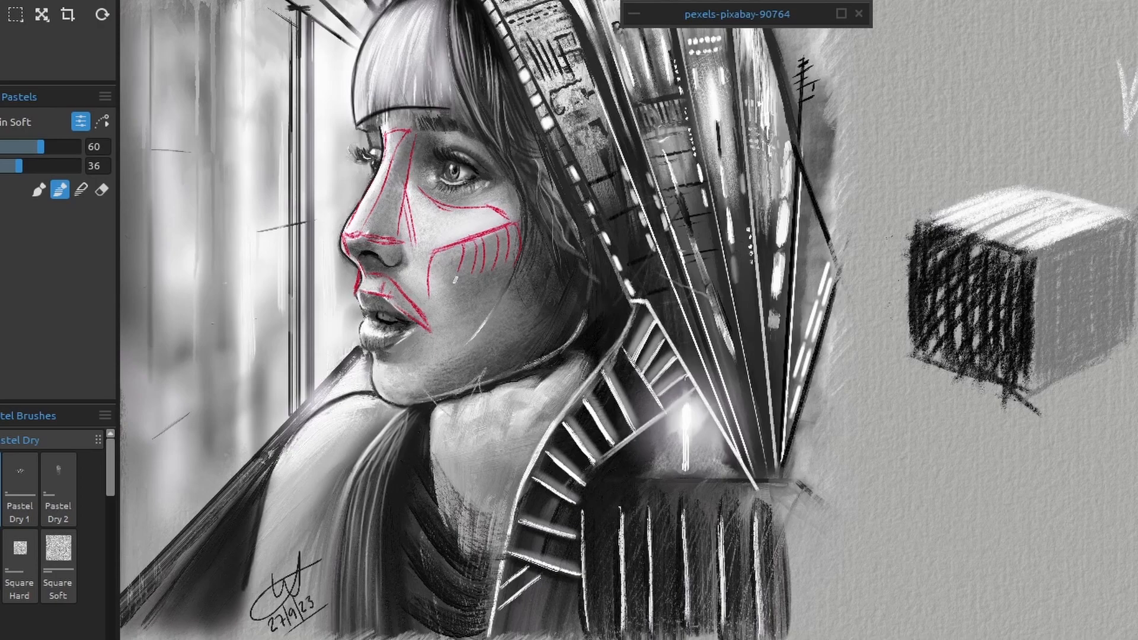
pyautogui.moveTo(384, 245)
pyautogui.mouseDown()
pyautogui.moveTo(395, 252)
pyautogui.moveTo(365, 314)
pyautogui.mouseUp()
pyautogui.moveTo(384, 295)
pyautogui.mouseDown()
pyautogui.moveTo(359, 302)
pyautogui.moveTo(409, 321)
pyautogui.moveTo(364, 336)
pyautogui.moveTo(384, 345)
pyautogui.moveTo(414, 332)
pyautogui.mouseUp()
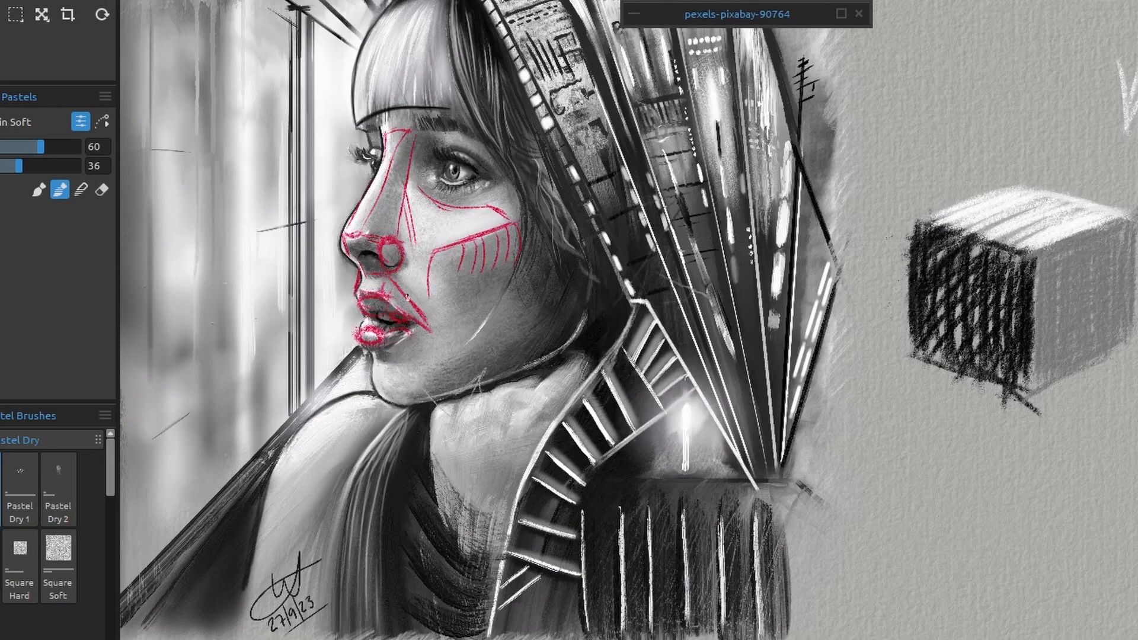
pyautogui.moveTo(377, 356)
pyautogui.mouseDown()
pyautogui.moveTo(375, 391)
pyautogui.moveTo(424, 407)
pyautogui.mouseUp()
pyautogui.moveTo(417, 363)
pyautogui.mouseDown()
pyautogui.moveTo(376, 356)
pyautogui.moveTo(411, 337)
pyautogui.moveTo(415, 366)
pyautogui.mouseUp()
# Reduce the brush size to 40, draw a red line from the mouth across the cheek and hatch the shadowed jaw plane.
pyautogui.press('[')
pyautogui.press('[')
pyautogui.press('[')
pyautogui.press('[')
pyautogui.press('[')
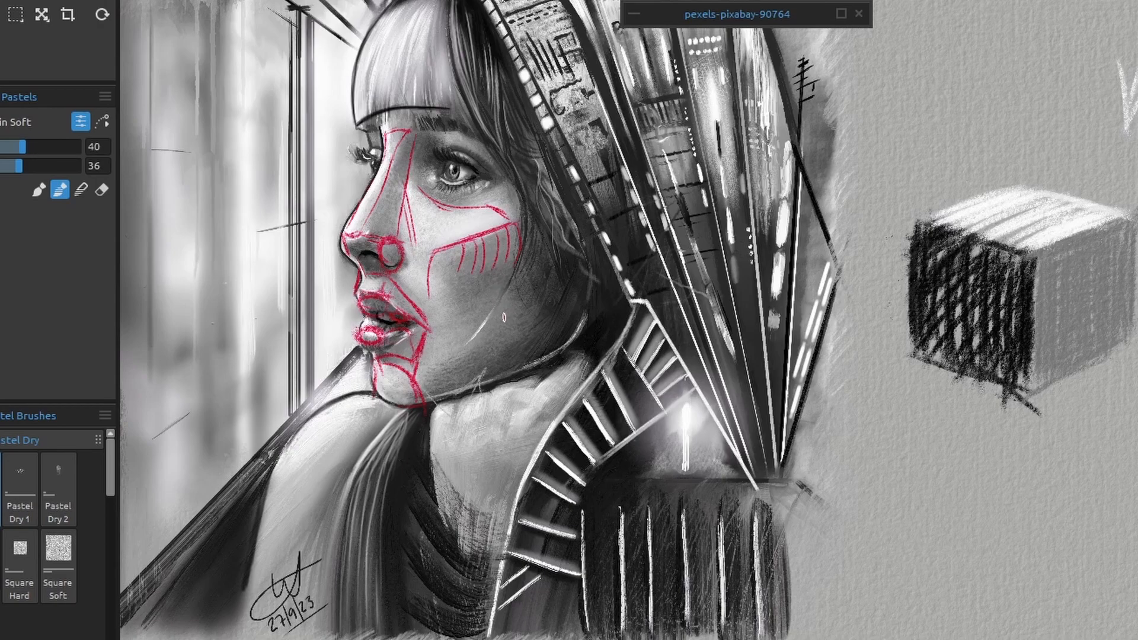
pyautogui.moveTo(433, 326); pyautogui.dragTo(501, 307)
pyautogui.moveTo(572, 303); pyautogui.dragTo(555, 343)
pyautogui.moveTo(581, 306)
pyautogui.mouseDown()
pyautogui.moveTo(560, 340)
pyautogui.moveTo(483, 386)
pyautogui.moveTo(428, 393)
pyautogui.mouseUp()
# Set the brush size to 100 and blend the cube's black, grey and white faces into soft transitions.
pyautogui.press(']')
pyautogui.press(']')
pyautogui.press(']')
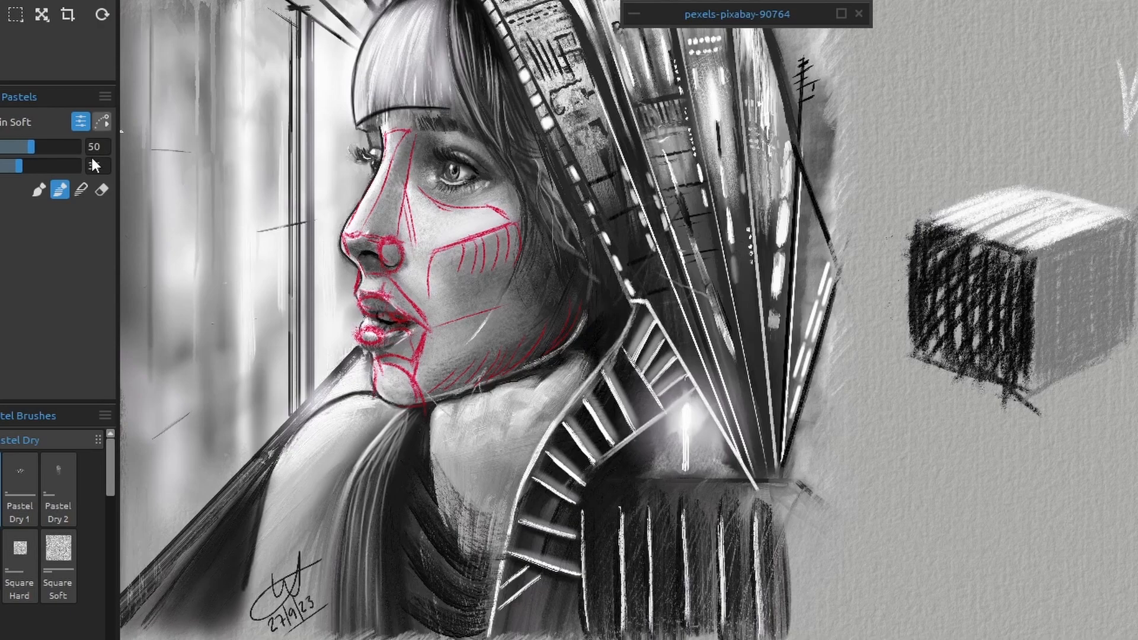
pyautogui.press(']')
pyautogui.press(']')
pyautogui.press(']')
pyautogui.press(']')
pyautogui.moveTo(1041, 248)
pyautogui.mouseDown()
pyautogui.moveTo(1036, 308)
pyautogui.moveTo(1040, 271)
pyautogui.moveTo(993, 298)
pyautogui.moveTo(1050, 297)
pyautogui.moveTo(990, 326)
pyautogui.moveTo(1036, 326)
pyautogui.moveTo(1011, 349)
pyautogui.moveTo(1028, 359)
pyautogui.moveTo(1026, 378)
pyautogui.moveTo(1035, 360)
pyautogui.moveTo(1001, 361)
pyautogui.moveTo(1053, 334)
pyautogui.moveTo(1005, 337)
pyautogui.moveTo(1042, 310)
pyautogui.moveTo(1014, 283)
pyautogui.moveTo(1047, 267)
pyautogui.moveTo(1006, 259)
pyautogui.moveTo(1023, 252)
pyautogui.moveTo(1041, 267)
pyautogui.moveTo(1009, 281)
pyautogui.moveTo(1043, 304)
pyautogui.moveTo(1021, 354)
pyautogui.moveTo(1044, 374)
pyautogui.moveTo(1006, 372)
pyautogui.moveTo(1041, 304)
pyautogui.moveTo(991, 289)
pyautogui.moveTo(1042, 262)
pyautogui.moveTo(1003, 252)
pyautogui.mouseUp()
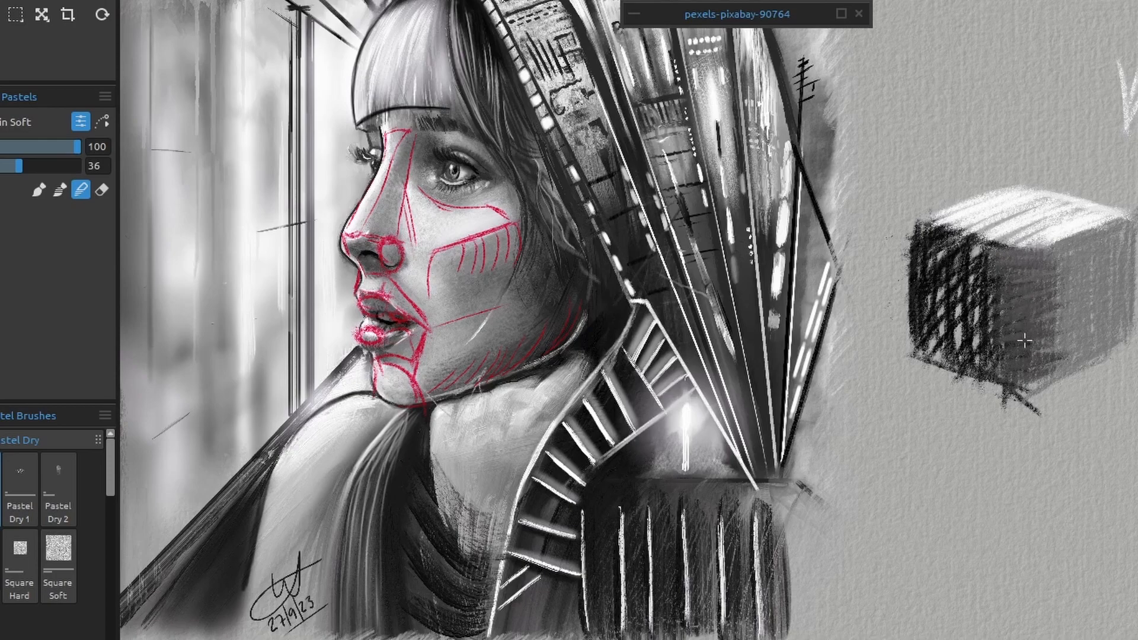
pyautogui.moveTo(1051, 237)
pyautogui.mouseDown()
pyautogui.moveTo(1098, 245)
pyautogui.moveTo(1091, 218)
pyautogui.moveTo(1134, 222)
pyautogui.moveTo(1101, 192)
pyautogui.moveTo(1039, 246)
pyautogui.moveTo(1070, 215)
pyautogui.moveTo(1129, 228)
pyautogui.moveTo(1086, 223)
pyautogui.moveTo(1036, 246)
pyautogui.mouseUp()
pyautogui.moveTo(941, 230)
pyautogui.mouseDown()
pyautogui.moveTo(919, 240)
pyautogui.moveTo(945, 240)
pyautogui.moveTo(971, 217)
pyautogui.moveTo(964, 279)
pyautogui.moveTo(1005, 225)
pyautogui.moveTo(1003, 246)
pyautogui.moveTo(1017, 232)
pyautogui.moveTo(1020, 288)
pyautogui.moveTo(1018, 278)
pyautogui.moveTo(992, 291)
pyautogui.moveTo(963, 279)
pyautogui.moveTo(941, 239)
pyautogui.moveTo(923, 268)
pyautogui.moveTo(938, 304)
pyautogui.moveTo(935, 356)
pyautogui.moveTo(950, 356)
pyautogui.moveTo(963, 272)
pyautogui.moveTo(979, 355)
pyautogui.moveTo(1008, 334)
pyautogui.mouseUp()
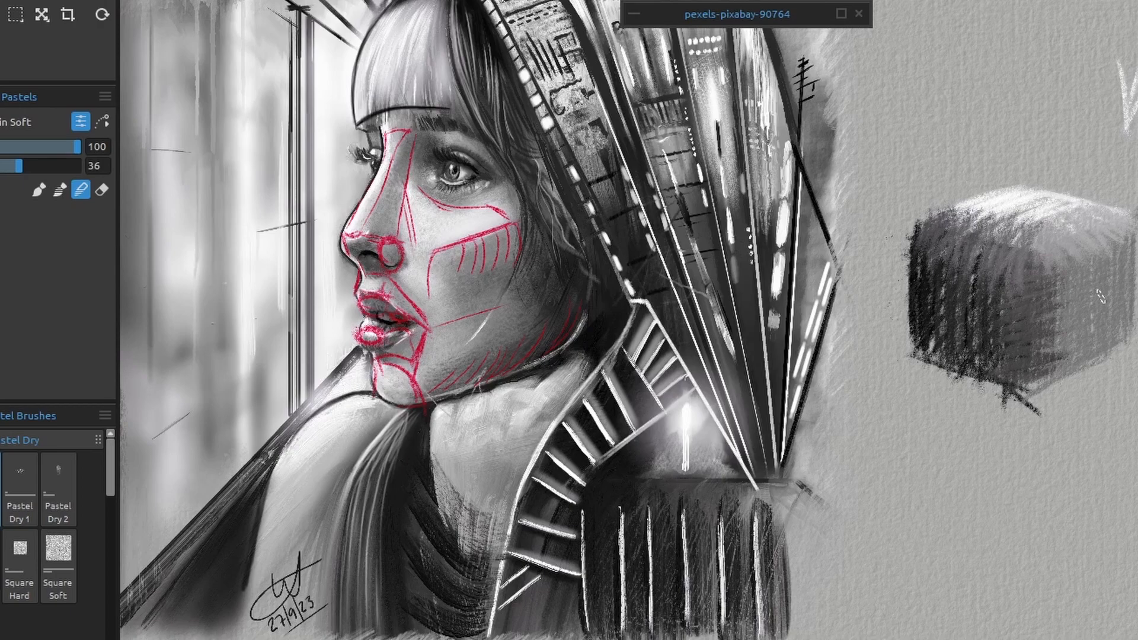
# Sample intermediate greys from the cube and paint transition bands along the edges between its faces.
pyautogui.keyDown('alt'); pyautogui.click(1066, 242); pyautogui.keyUp('alt')
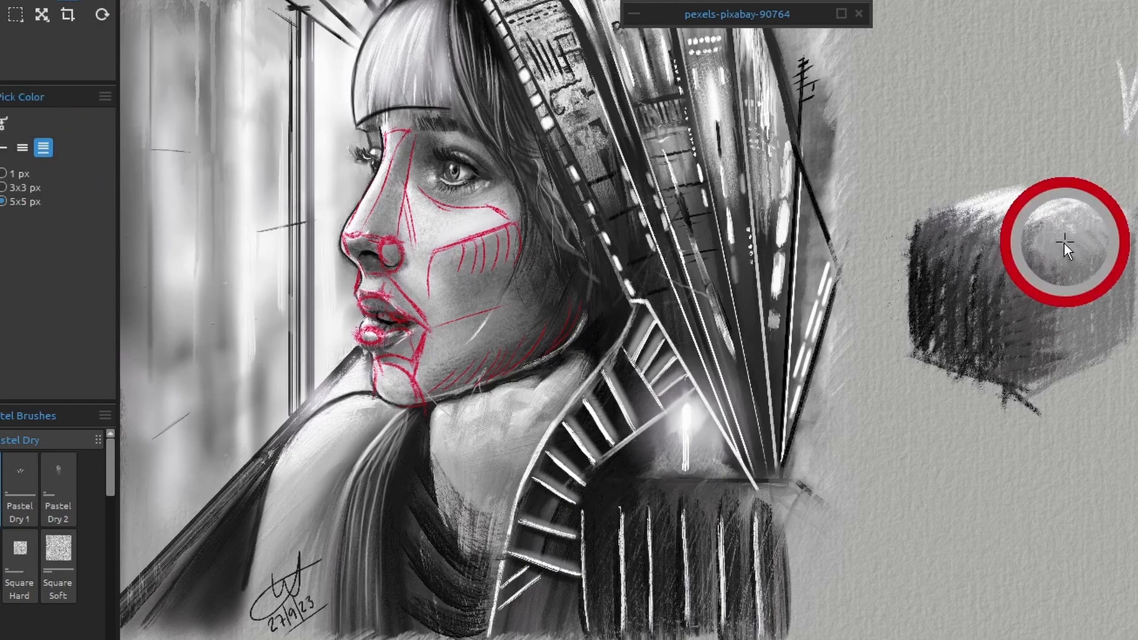
pyautogui.moveTo(1082, 217)
pyautogui.mouseDown()
pyautogui.moveTo(1028, 247)
pyautogui.moveTo(1102, 222)
pyautogui.moveTo(1032, 266)
pyautogui.moveTo(1106, 239)
pyautogui.moveTo(1104, 212)
pyautogui.moveTo(1067, 222)
pyautogui.moveTo(1023, 260)
pyautogui.moveTo(1031, 246)
pyautogui.moveTo(1087, 256)
pyautogui.moveTo(1115, 244)
pyautogui.mouseUp()
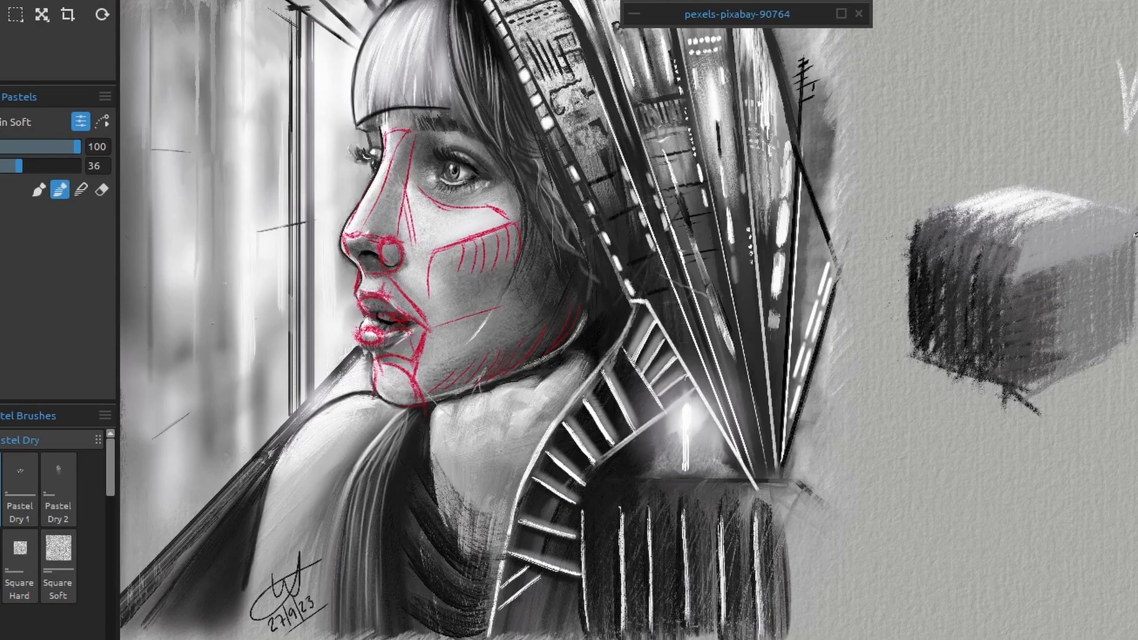
pyautogui.moveTo(1098, 296)
pyautogui.mouseDown()
pyautogui.moveTo(1049, 279)
pyautogui.moveTo(1059, 367)
pyautogui.moveTo(1038, 374)
pyautogui.moveTo(1031, 301)
pyautogui.moveTo(1022, 356)
pyautogui.moveTo(1019, 320)
pyautogui.mouseUp()
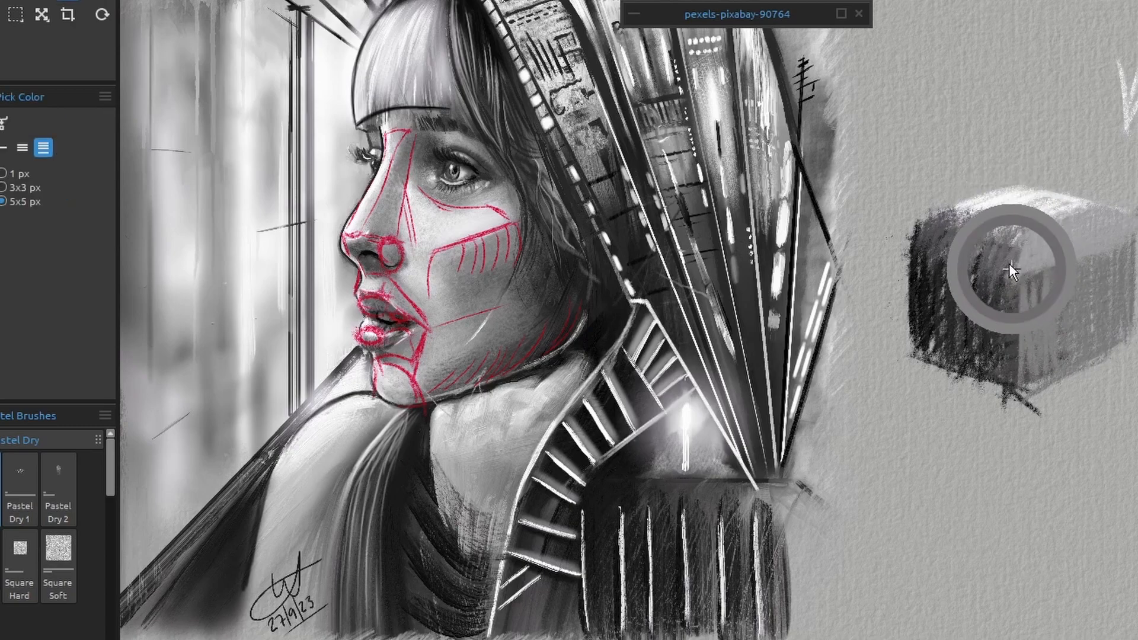
pyautogui.moveTo(952, 254)
pyautogui.mouseDown()
pyautogui.moveTo(916, 246)
pyautogui.moveTo(1026, 268)
pyautogui.moveTo(943, 243)
pyautogui.moveTo(984, 258)
pyautogui.moveTo(972, 264)
pyautogui.moveTo(1002, 237)
pyautogui.moveTo(950, 218)
pyautogui.moveTo(943, 230)
pyautogui.mouseUp()
pyautogui.keyDown('alt'); pyautogui.click(951, 242); pyautogui.keyUp('alt')
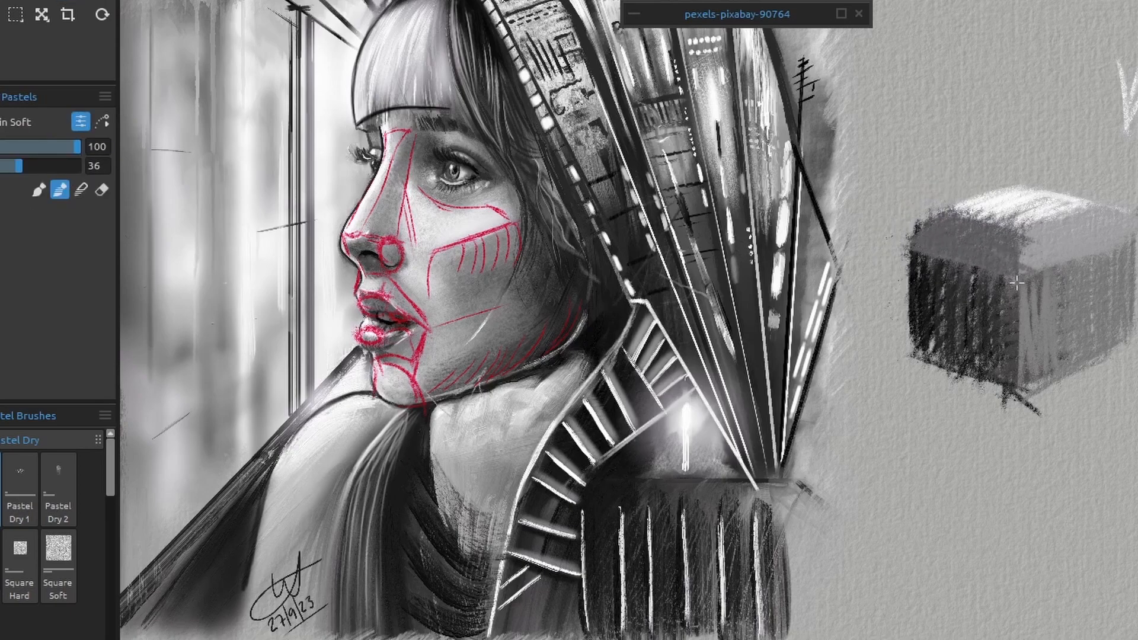
pyautogui.moveTo(1016, 198); pyautogui.dragTo(1006, 196)
pyautogui.hotkey('ctrl', 'z')
# Reduce the brush size to 35 and outline the fingers, hand and forearm below the chin in red.
pyautogui.press('[')
pyautogui.press('[')
pyautogui.press('[')
pyautogui.press('[')
pyautogui.press('[')
pyautogui.press('[')
pyautogui.press('[')
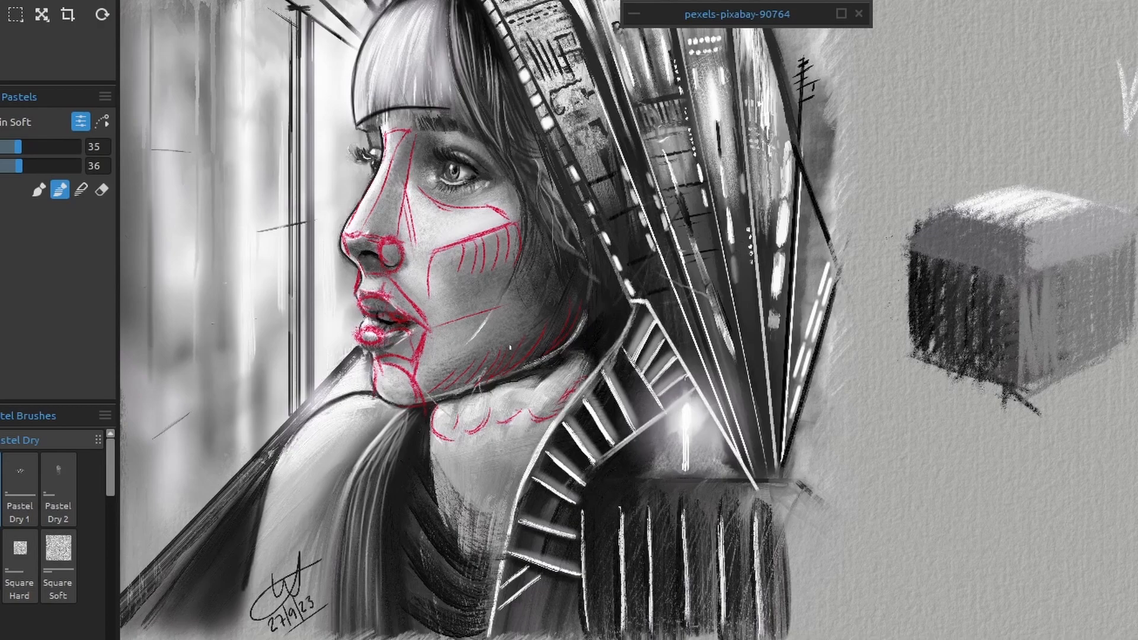
pyautogui.moveTo(442, 439); pyautogui.dragTo(442, 525)
pyautogui.moveTo(434, 431); pyautogui.dragTo(444, 528)
pyautogui.moveTo(448, 534); pyautogui.dragTo(515, 559)
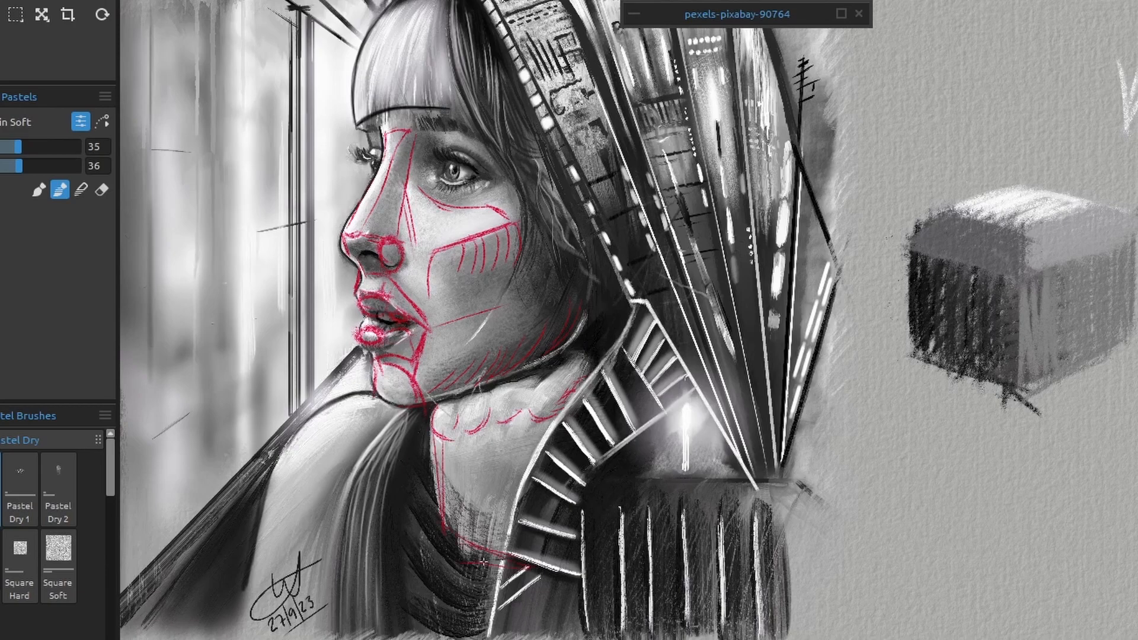
pyautogui.moveTo(573, 422); pyautogui.dragTo(539, 549)
# Sketch overlapping red circles over the shoulder to mark its rounded form, with a line down the upper arm.
pyautogui.moveTo(296, 437); pyautogui.dragTo(336, 524)
pyautogui.moveTo(283, 475); pyautogui.dragTo(286, 504)
pyautogui.moveTo(292, 487); pyautogui.dragTo(339, 540)
pyautogui.moveTo(288, 426)
pyautogui.mouseDown()
pyautogui.moveTo(333, 523)
pyautogui.moveTo(285, 518)
pyautogui.moveTo(368, 450)
pyautogui.moveTo(376, 407)
pyautogui.moveTo(301, 508)
pyautogui.moveTo(396, 456)
pyautogui.moveTo(322, 408)
pyautogui.moveTo(276, 466)
pyautogui.moveTo(329, 538)
pyautogui.moveTo(391, 495)
pyautogui.moveTo(339, 542)
pyautogui.mouseUp()
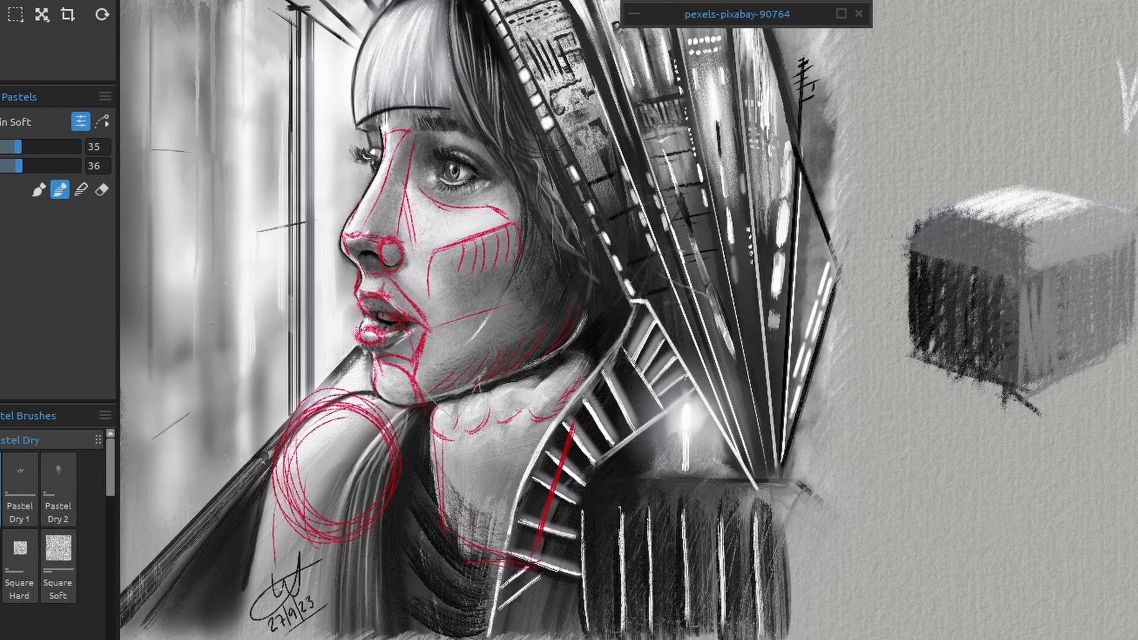
# Enlarge the brush to 80 and paint sampled grey tones down the shoulder and upper arm.
pyautogui.press(']')
pyautogui.press(']')
pyautogui.press(']')
pyautogui.press(']')
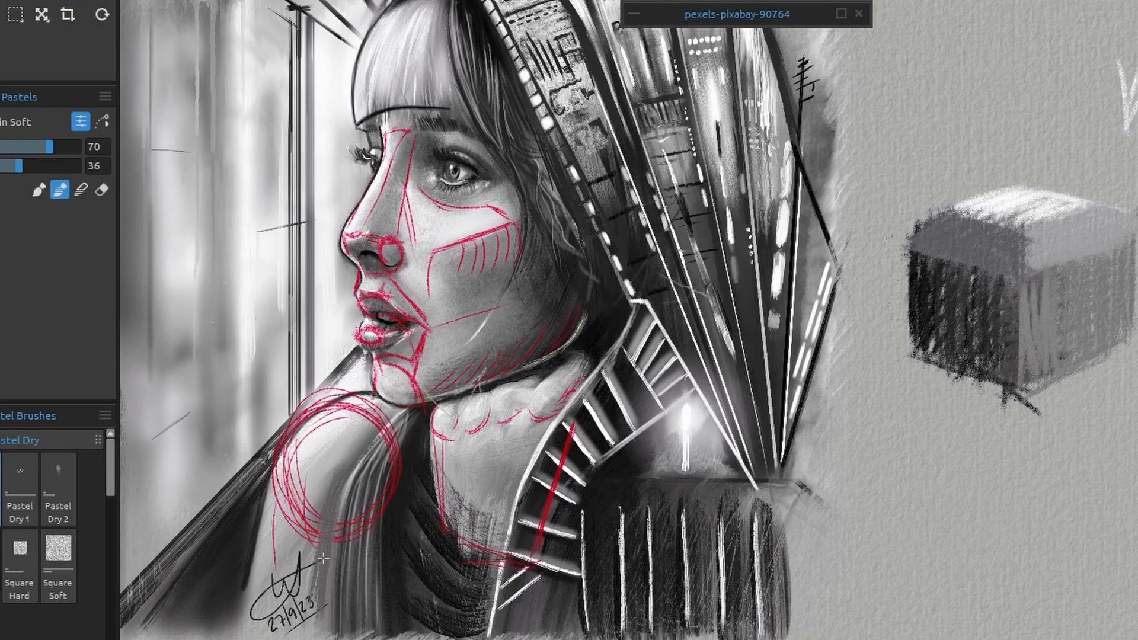
pyautogui.keyDown('alt'); pyautogui.click(347, 454); pyautogui.keyUp('alt')
pyautogui.keyDown('alt'); pyautogui.click(336, 452); pyautogui.keyUp('alt')
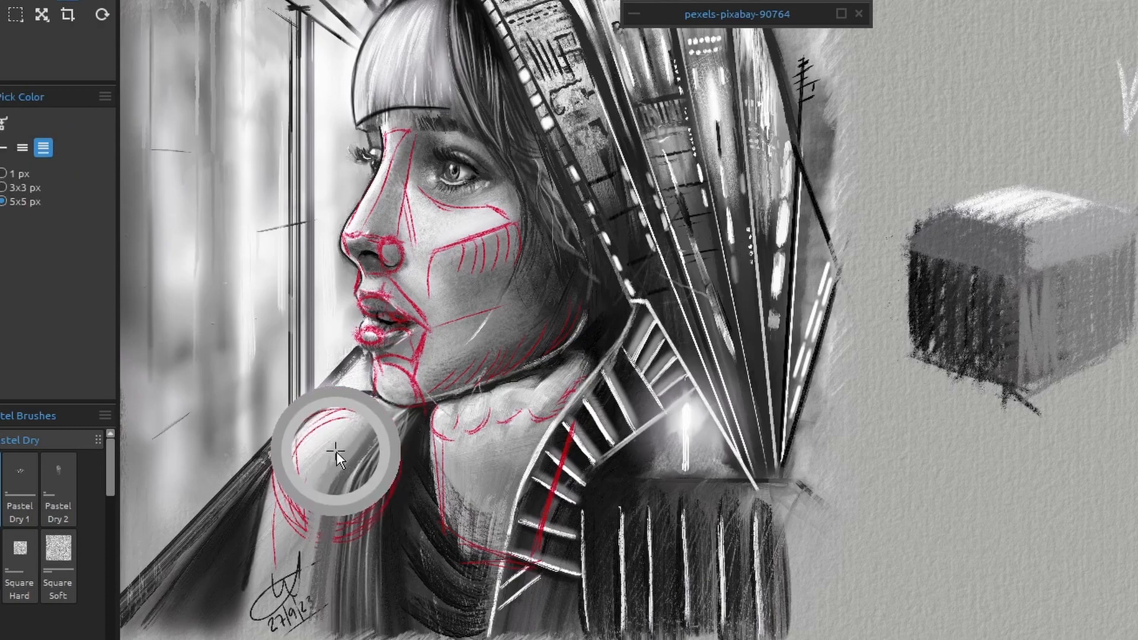
pyautogui.moveTo(324, 482)
pyautogui.mouseDown()
pyautogui.moveTo(293, 611)
pyautogui.moveTo(297, 561)
pyautogui.mouseUp()
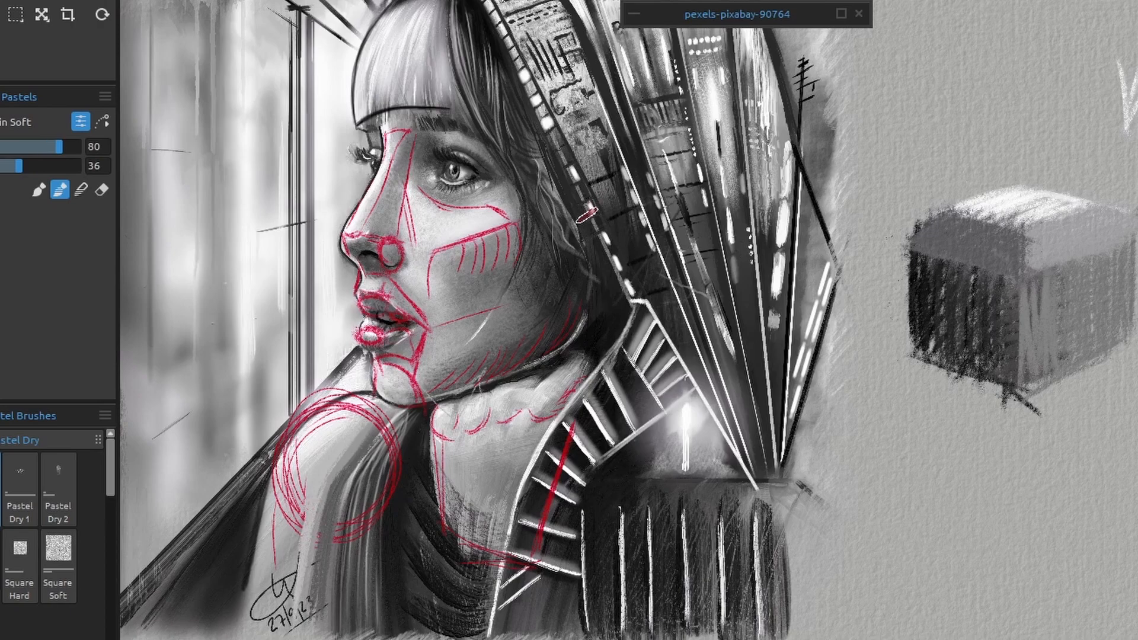
pyautogui.keyDown('alt'); pyautogui.click(330, 513); pyautogui.keyUp('alt')
pyautogui.moveTo(330, 498)
pyautogui.mouseDown()
pyautogui.moveTo(375, 424)
pyautogui.moveTo(325, 476)
pyautogui.mouseUp()
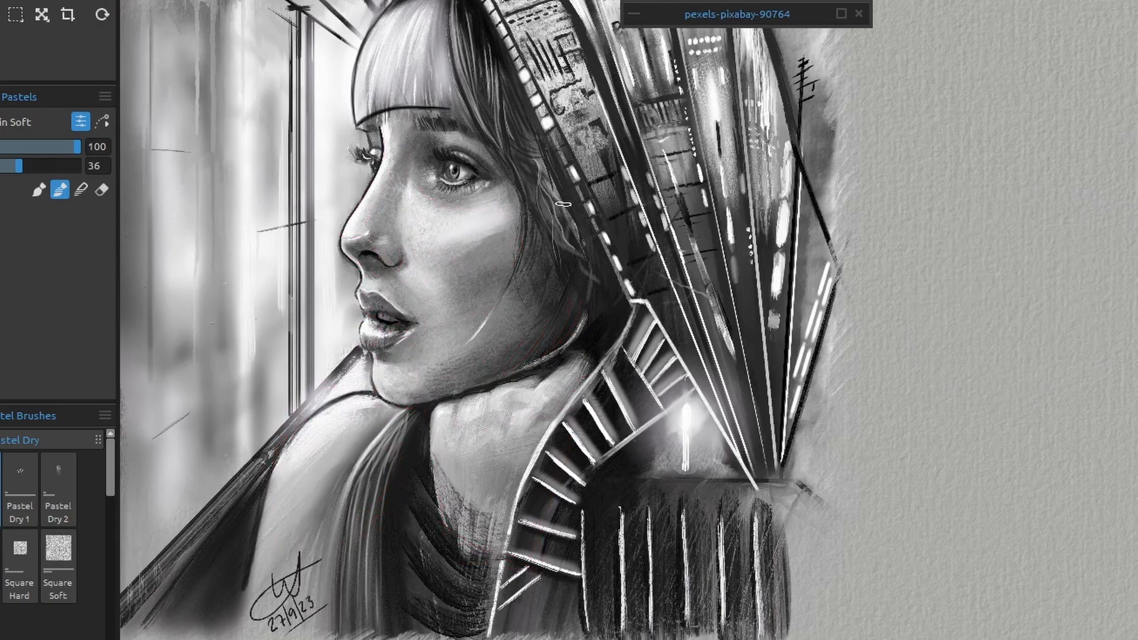
pyautogui.moveTo(563, 205)
pyautogui.mouseDown()
pyautogui.moveTo(440, 256)
pyautogui.moveTo(521, 247)
pyautogui.moveTo(453, 254)
pyautogui.moveTo(501, 250)
pyautogui.mouseUp()
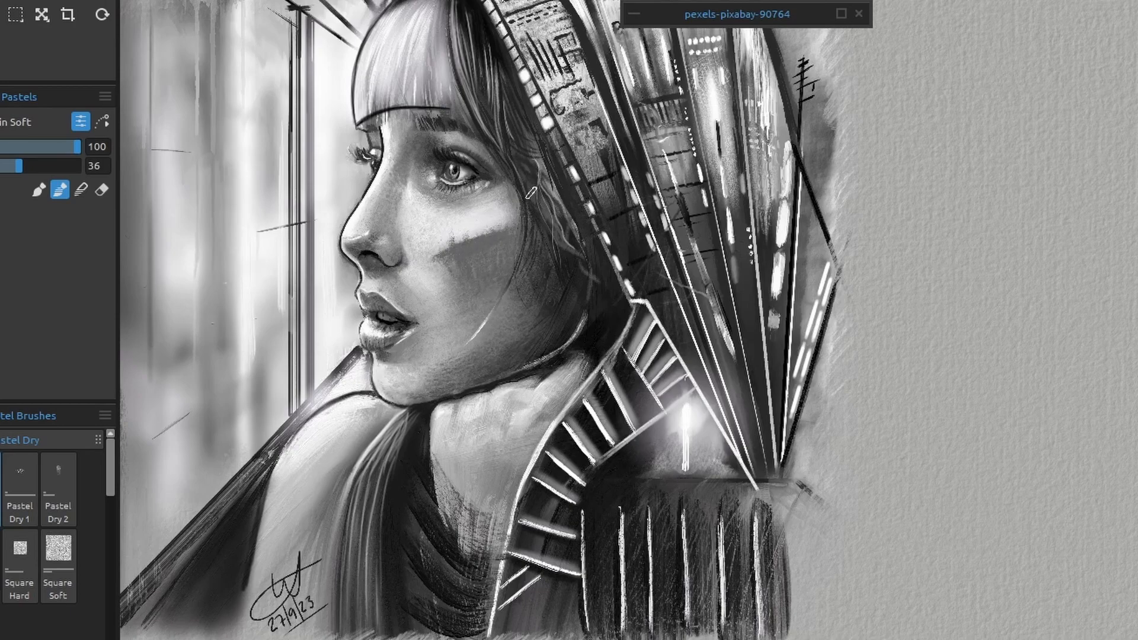
pyautogui.hotkey('ctrl', 'z')
pyautogui.hotkey('ctrl', 'z')
pyautogui.hotkey('ctrl', 'z')
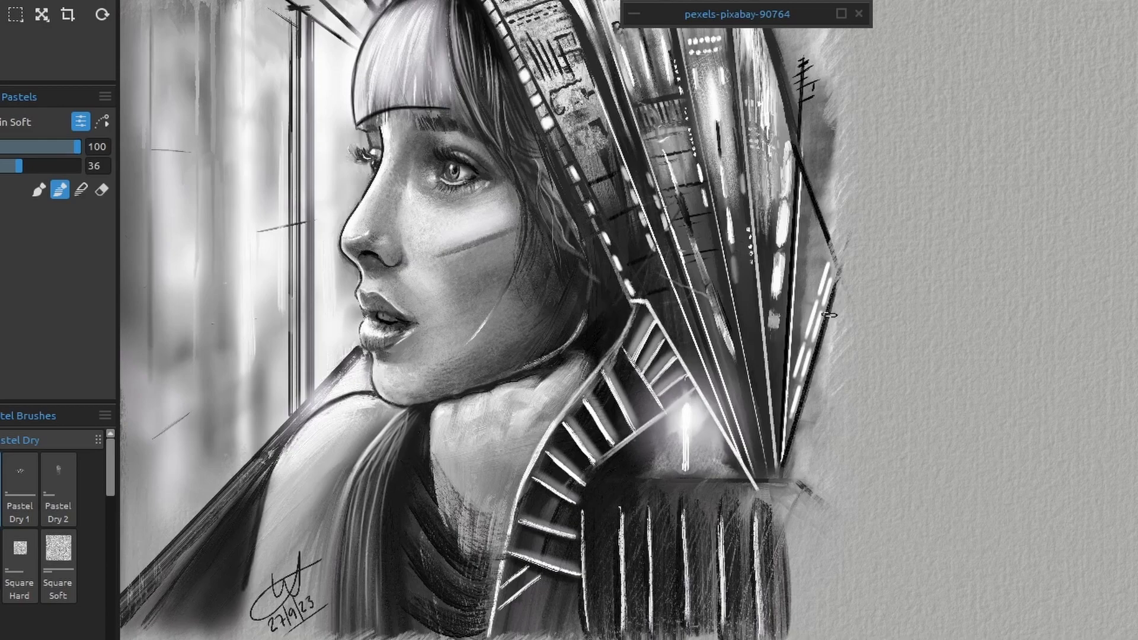
pyautogui.hotkey('ctrl', 'z')
pyautogui.hotkey('ctrl', 'z')
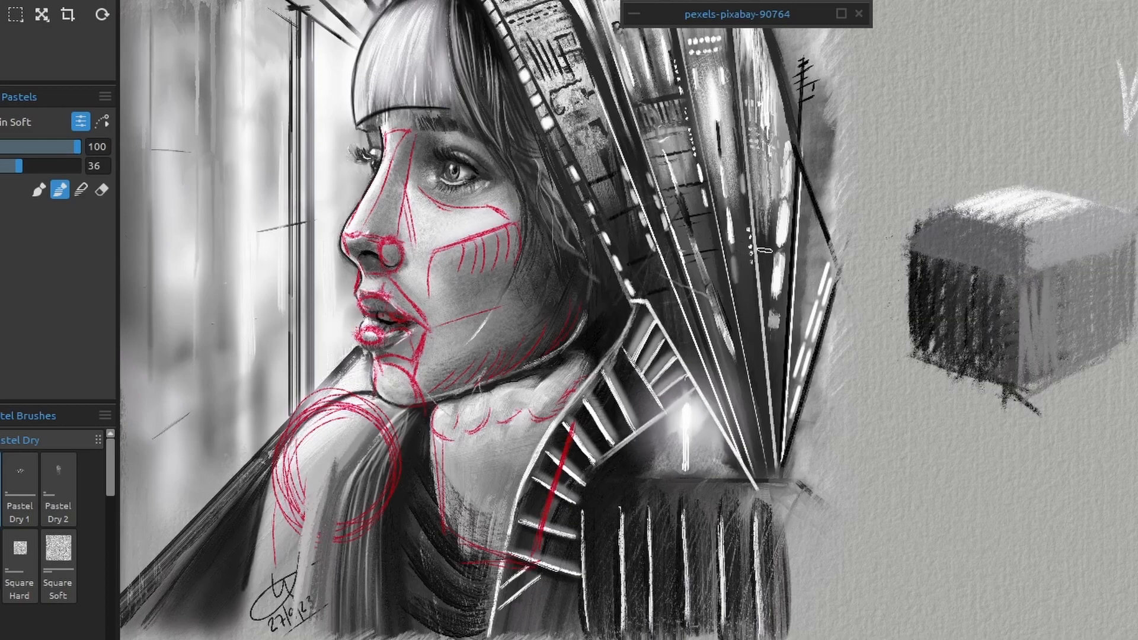
# With the brush size at 100, outline the front, side and lower edge of the fringe in red.
pyautogui.moveTo(371, 116)
pyautogui.mouseDown()
pyautogui.moveTo(372, 86)
pyautogui.moveTo(424, 1)
pyautogui.mouseUp()
pyautogui.moveTo(469, 134)
pyautogui.mouseDown()
pyautogui.moveTo(502, 12)
pyautogui.moveTo(479, 71)
pyautogui.mouseUp()
pyautogui.moveTo(358, 139); pyautogui.dragTo(463, 98)
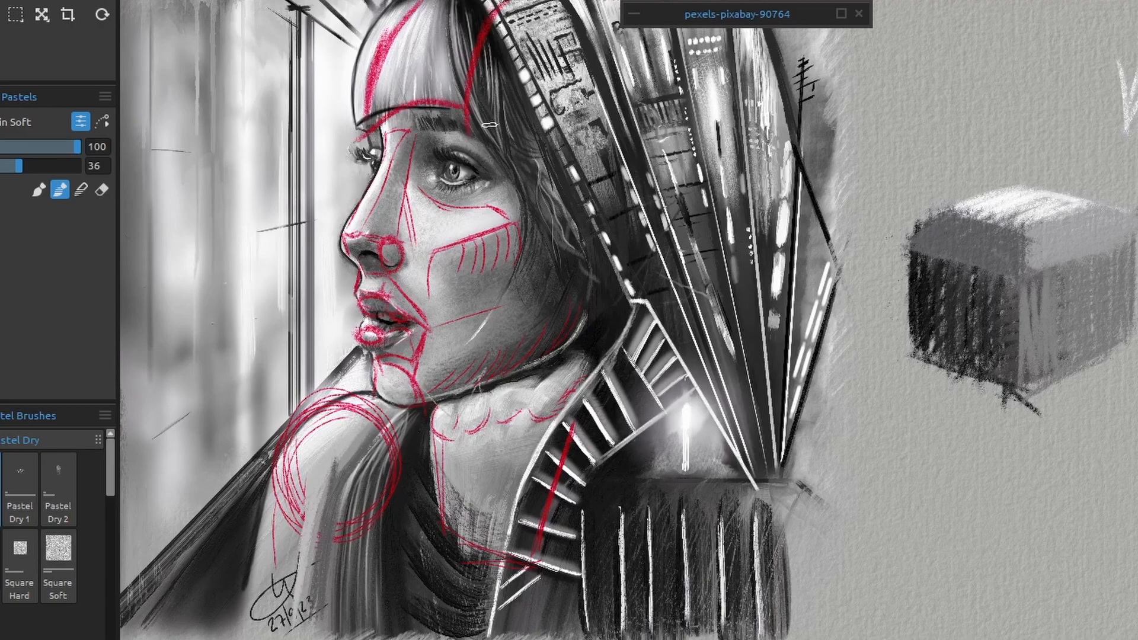
# Draw large overlapping red circles over the side of the head and a line from them down to the jaw.
pyautogui.moveTo(703, 39)
pyautogui.mouseDown()
pyautogui.moveTo(635, 59)
pyautogui.moveTo(723, 154)
pyautogui.moveTo(688, 249)
pyautogui.moveTo(599, 178)
pyautogui.mouseUp()
pyautogui.moveTo(646, 36)
pyautogui.mouseDown()
pyautogui.moveTo(551, 95)
pyautogui.moveTo(593, 229)
pyautogui.mouseUp()
pyautogui.moveTo(762, 30)
pyautogui.mouseDown()
pyautogui.moveTo(768, 144)
pyautogui.moveTo(756, 110)
pyautogui.moveTo(724, 181)
pyautogui.mouseUp()
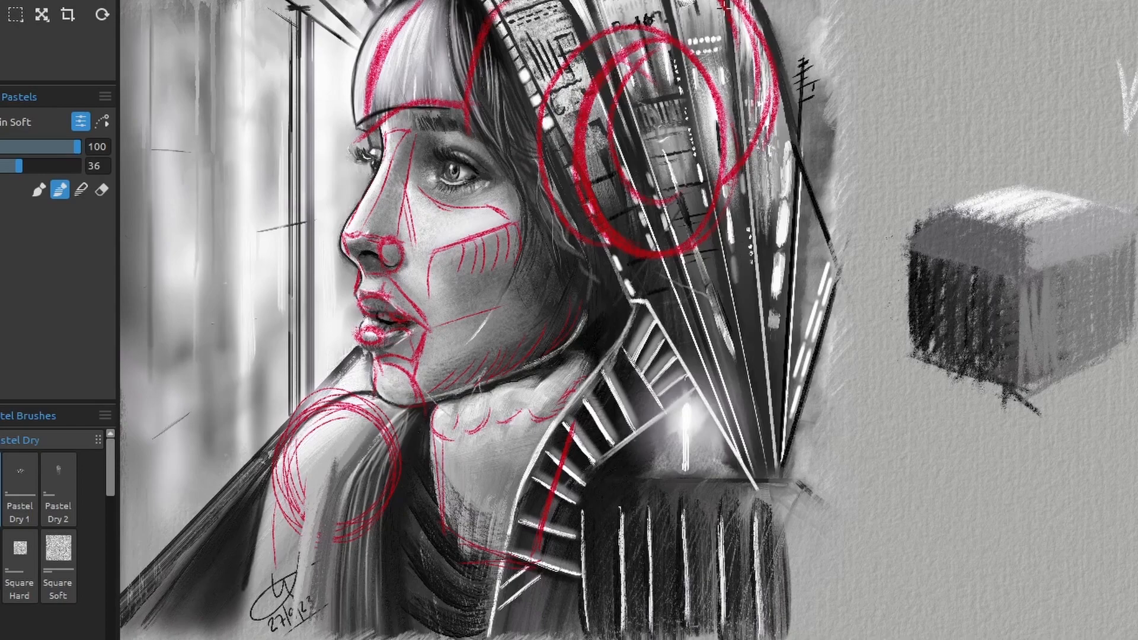
pyautogui.moveTo(652, 243)
pyautogui.mouseDown()
pyautogui.moveTo(589, 361)
pyautogui.moveTo(576, 334)
pyautogui.moveTo(525, 346)
pyautogui.mouseUp()
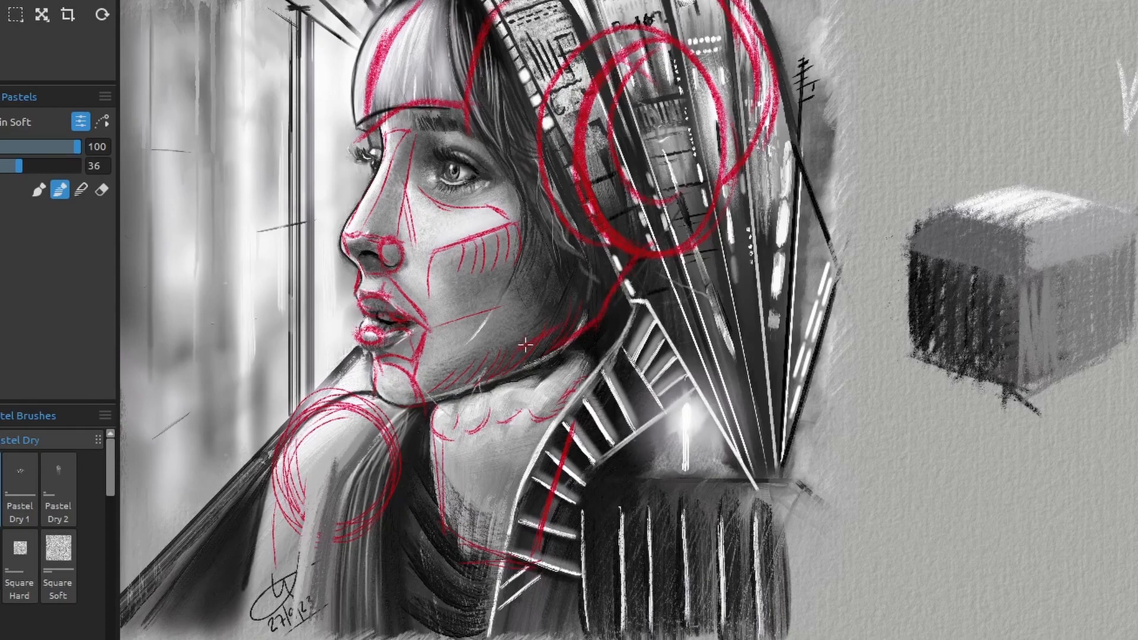
# Set the brush size to 45 and hatch the plane between the eyebrow and upper eyelid in red.
pyautogui.press('[')
pyautogui.press('[')
pyautogui.press('[')
pyautogui.press('[')
pyautogui.press('[')
pyautogui.press('[')
pyautogui.press('[')
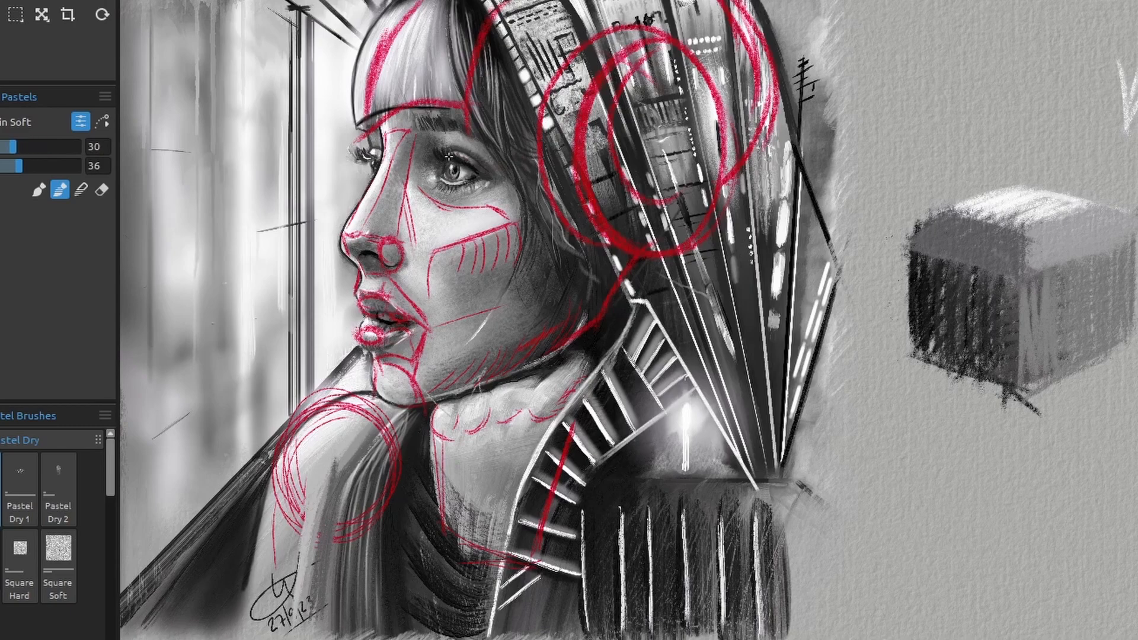
pyautogui.press(']')
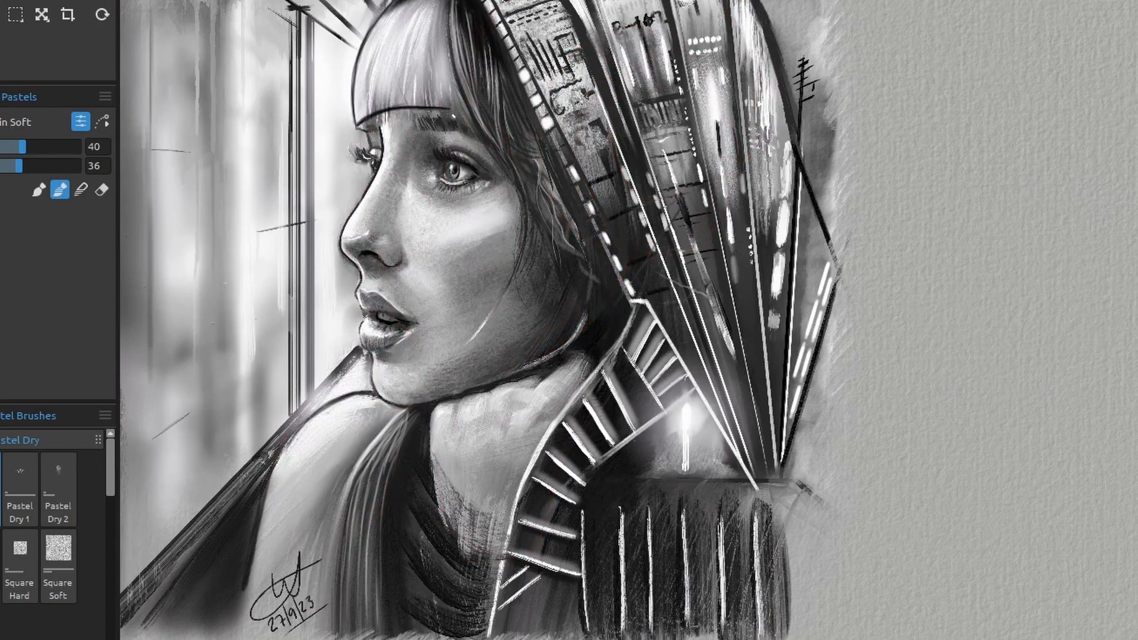
pyautogui.press(']')
pyautogui.scroll(5, 415, 121)
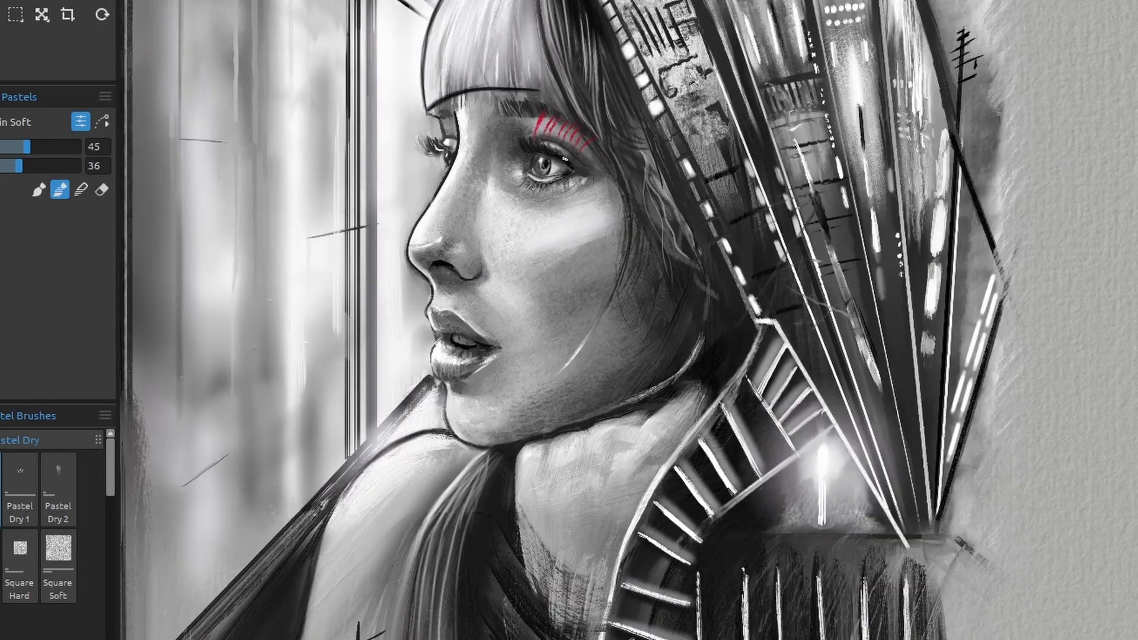
pyautogui.scroll(5, 414, 121)
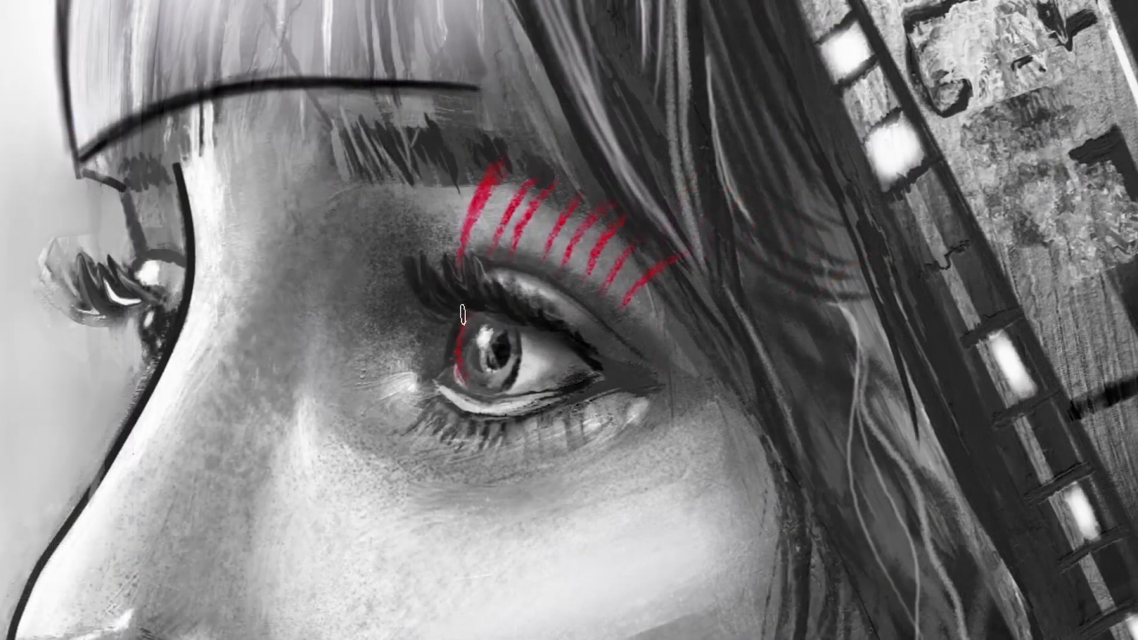
# Trace the front curve of the eyeball in red and touch up the eye with a sampled tone.
pyautogui.moveTo(462, 317); pyautogui.dragTo(472, 395)
pyautogui.keyDown('alt'); pyautogui.click(546, 340); pyautogui.keyUp('alt')
pyautogui.moveTo(544, 355); pyautogui.dragTo(540, 380)
pyautogui.moveTo(447, 399); pyautogui.dragTo(515, 409)
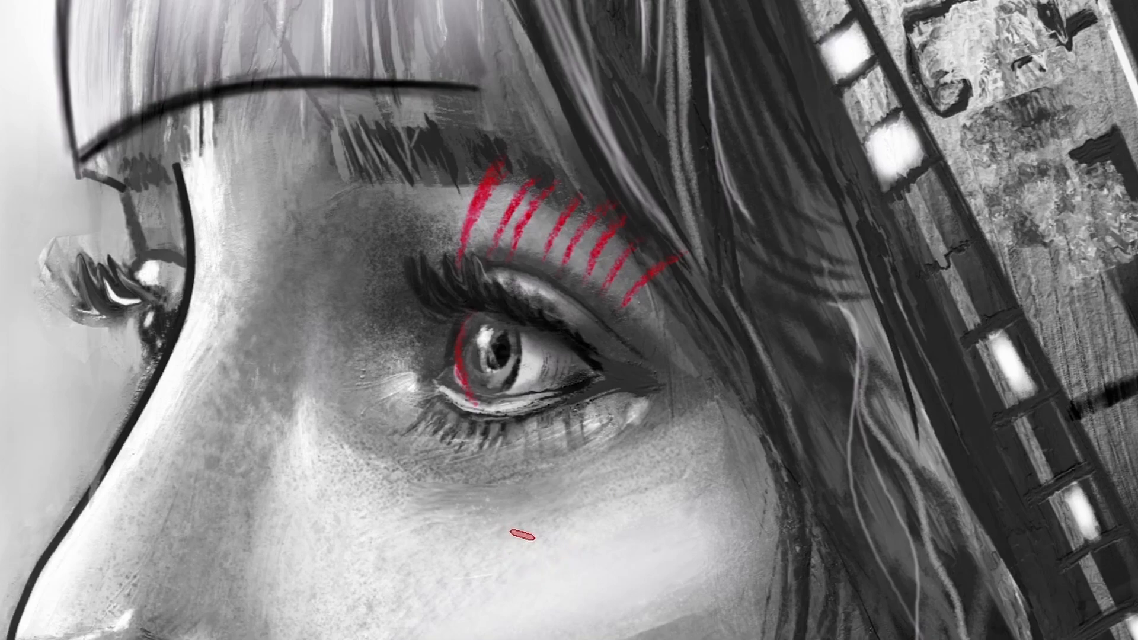
# Using brush size 20, sketch a separate red eye on the cheek with its front curve, upper lid and lid crease.
pyautogui.moveTo(505, 528); pyautogui.dragTo(487, 588)
pyautogui.moveTo(500, 534)
pyautogui.mouseDown()
pyautogui.moveTo(490, 578)
pyautogui.moveTo(503, 613)
pyautogui.mouseUp()
pyautogui.moveTo(510, 529)
pyautogui.mouseDown()
pyautogui.moveTo(626, 584)
pyautogui.moveTo(612, 578)
pyautogui.mouseUp()
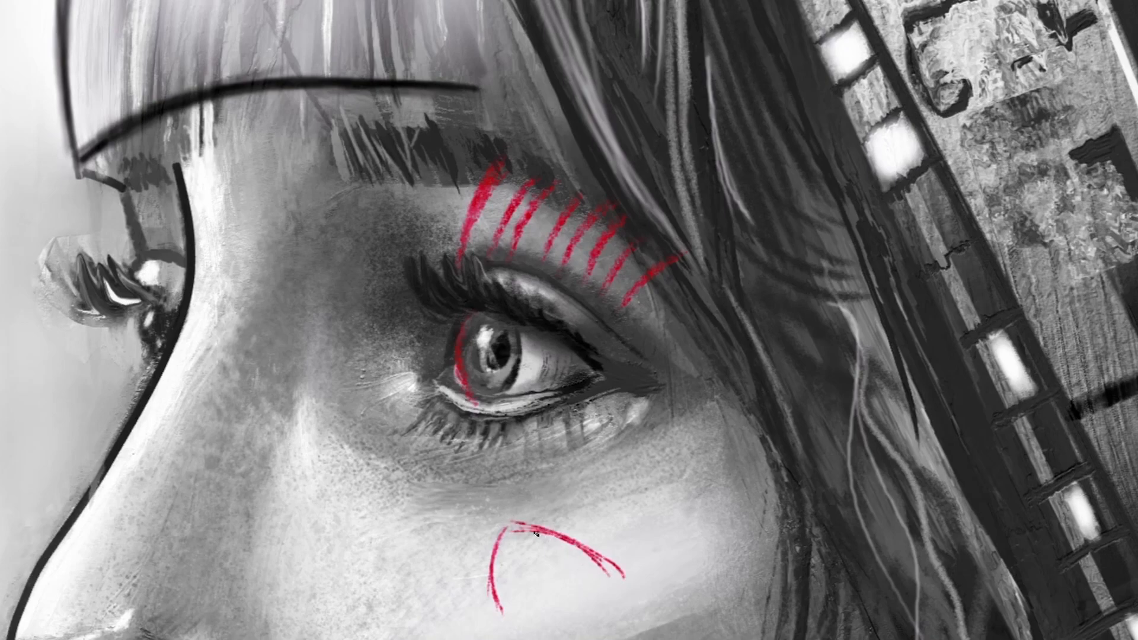
pyautogui.moveTo(493, 518)
pyautogui.mouseDown()
pyautogui.moveTo(513, 525)
pyautogui.moveTo(528, 510)
pyautogui.mouseUp()
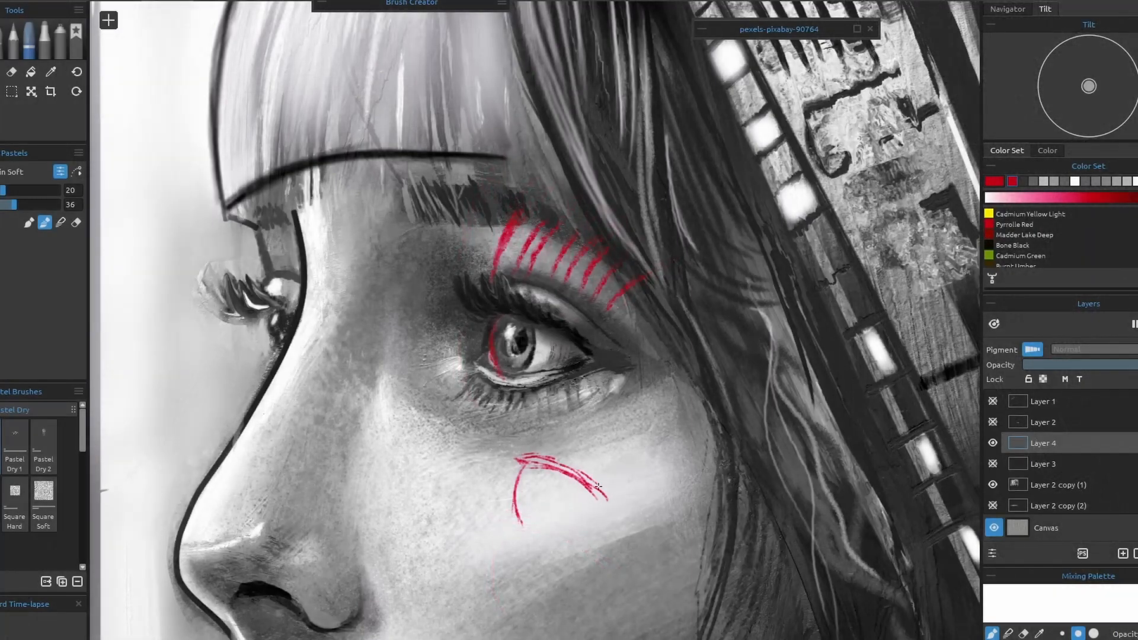
pyautogui.moveTo(591, 478); pyautogui.dragTo(606, 495)
pyautogui.moveTo(556, 462)
pyautogui.mouseDown()
pyautogui.moveTo(592, 481)
pyautogui.moveTo(598, 504)
pyautogui.mouseUp()
pyautogui.moveTo(521, 460)
pyautogui.mouseDown()
pyautogui.moveTo(549, 435)
pyautogui.moveTo(622, 486)
pyautogui.moveTo(581, 450)
pyautogui.moveTo(643, 507)
pyautogui.mouseUp()
pyautogui.moveTo(537, 434)
pyautogui.mouseDown()
pyautogui.moveTo(539, 399)
pyautogui.moveTo(553, 433)
pyautogui.moveTo(634, 485)
pyautogui.mouseUp()
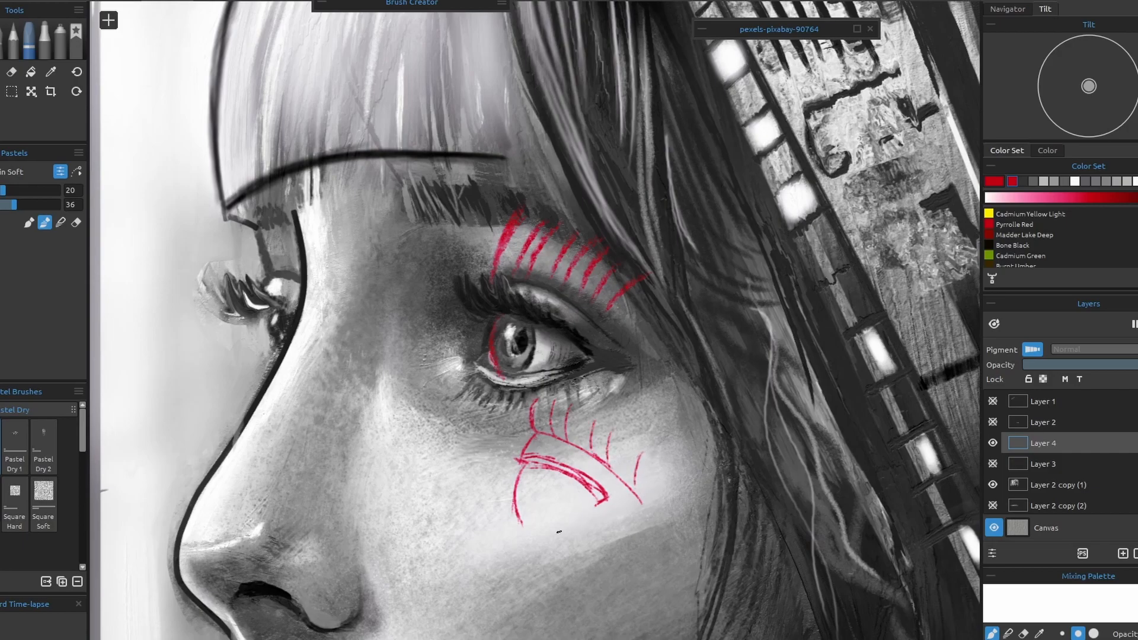
# Draw the iris, pupil and lower lid of the red eye sketch on the cheek.
pyautogui.moveTo(558, 474)
pyautogui.mouseDown()
pyautogui.moveTo(550, 520)
pyautogui.moveTo(534, 522)
pyautogui.moveTo(527, 505)
pyautogui.moveTo(549, 515)
pyautogui.mouseUp()
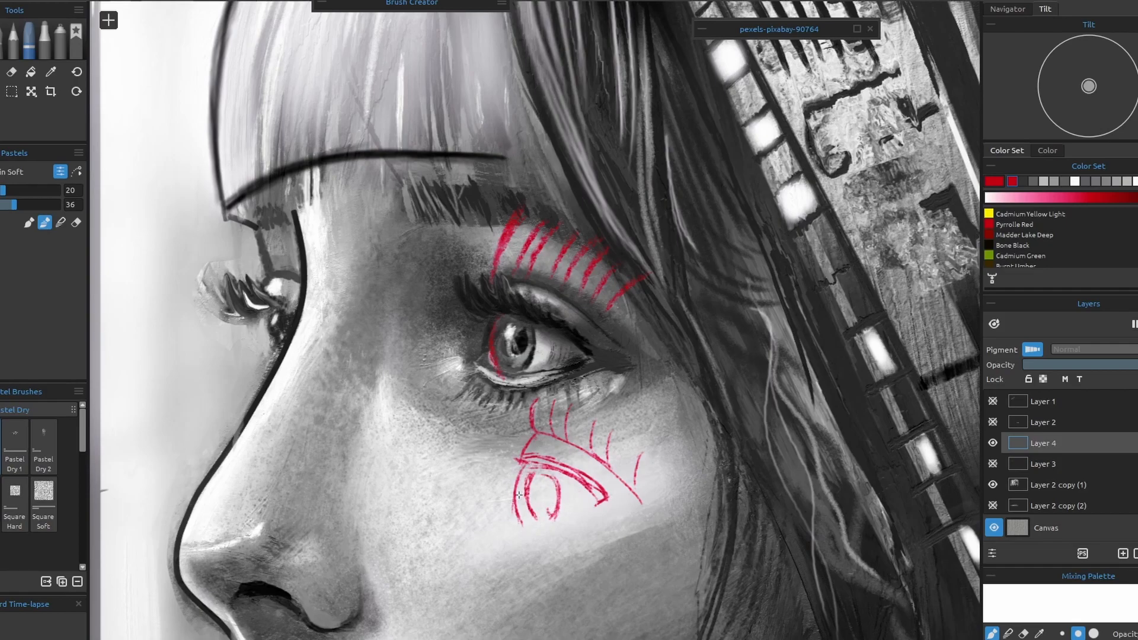
pyautogui.moveTo(530, 472); pyautogui.dragTo(529, 522)
pyautogui.moveTo(527, 467)
pyautogui.mouseDown()
pyautogui.moveTo(529, 519)
pyautogui.moveTo(548, 513)
pyautogui.moveTo(540, 487)
pyautogui.moveTo(602, 505)
pyautogui.moveTo(513, 528)
pyautogui.moveTo(533, 539)
pyautogui.moveTo(585, 526)
pyautogui.mouseUp()
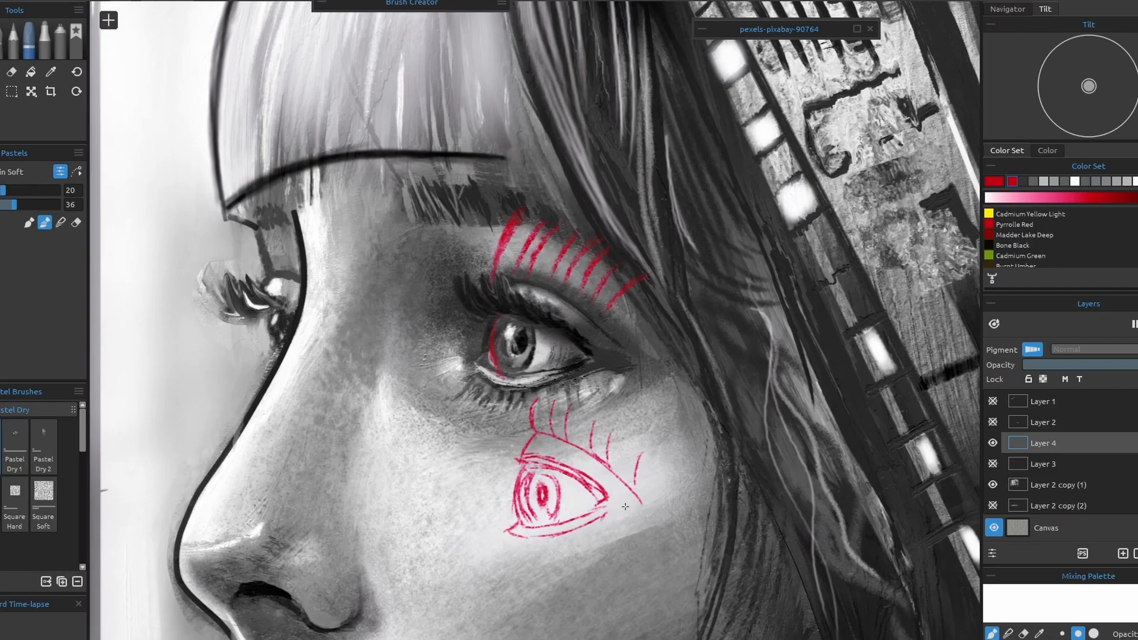
# Add lashes and the inner corner to the red eye sketch and hatch across its upper lid.
pyautogui.moveTo(504, 532)
pyautogui.mouseDown()
pyautogui.moveTo(487, 550)
pyautogui.moveTo(582, 534)
pyautogui.mouseUp()
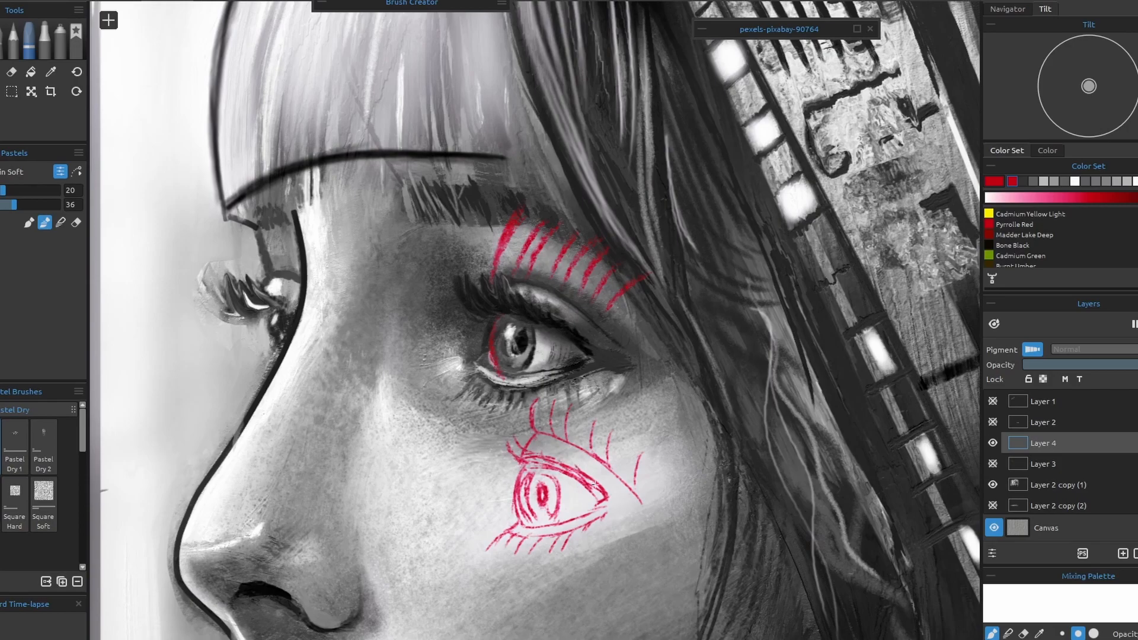
pyautogui.moveTo(521, 468)
pyautogui.mouseDown()
pyautogui.moveTo(502, 503)
pyautogui.moveTo(513, 520)
pyautogui.moveTo(499, 523)
pyautogui.moveTo(534, 527)
pyautogui.mouseUp()
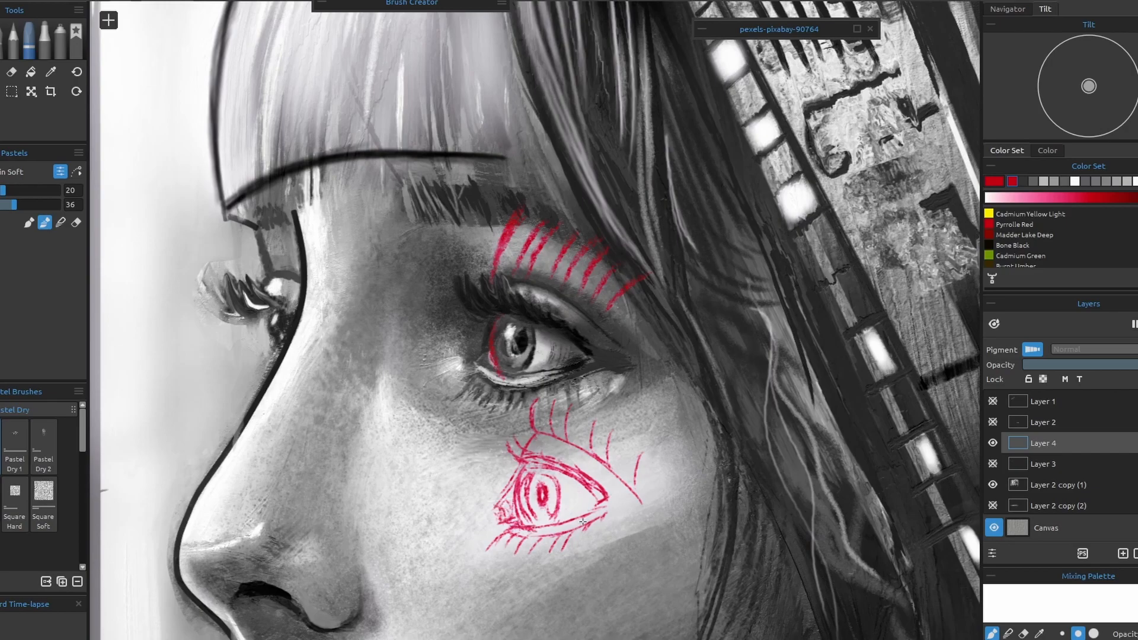
pyautogui.moveTo(608, 509); pyautogui.dragTo(630, 504)
pyautogui.moveTo(540, 456)
pyautogui.mouseDown()
pyautogui.moveTo(569, 436)
pyautogui.moveTo(570, 463)
pyautogui.moveTo(586, 450)
pyautogui.moveTo(575, 474)
pyautogui.moveTo(599, 457)
pyautogui.moveTo(592, 483)
pyautogui.moveTo(610, 469)
pyautogui.moveTo(603, 501)
pyautogui.moveTo(624, 491)
pyautogui.mouseUp()
# Set the brush size to 35, sample black and darken the portrait eye's upper lash line and outer corner.
pyautogui.press(']')
pyautogui.keyDown('alt'); pyautogui.click(633, 466); pyautogui.keyUp('alt')
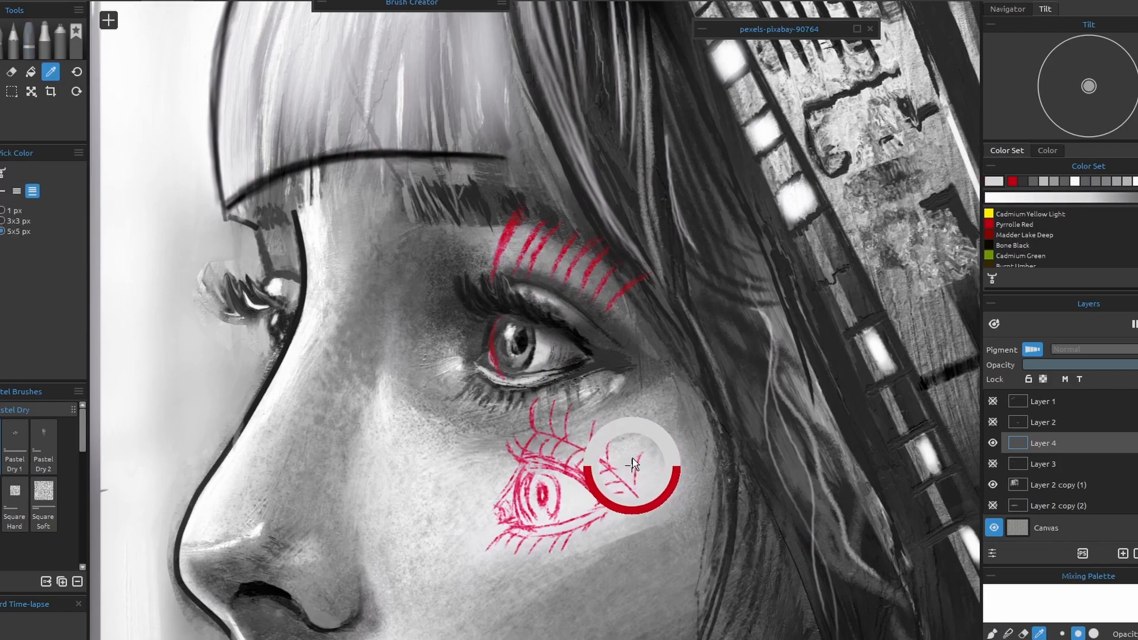
pyautogui.press(']')
pyautogui.press(']')
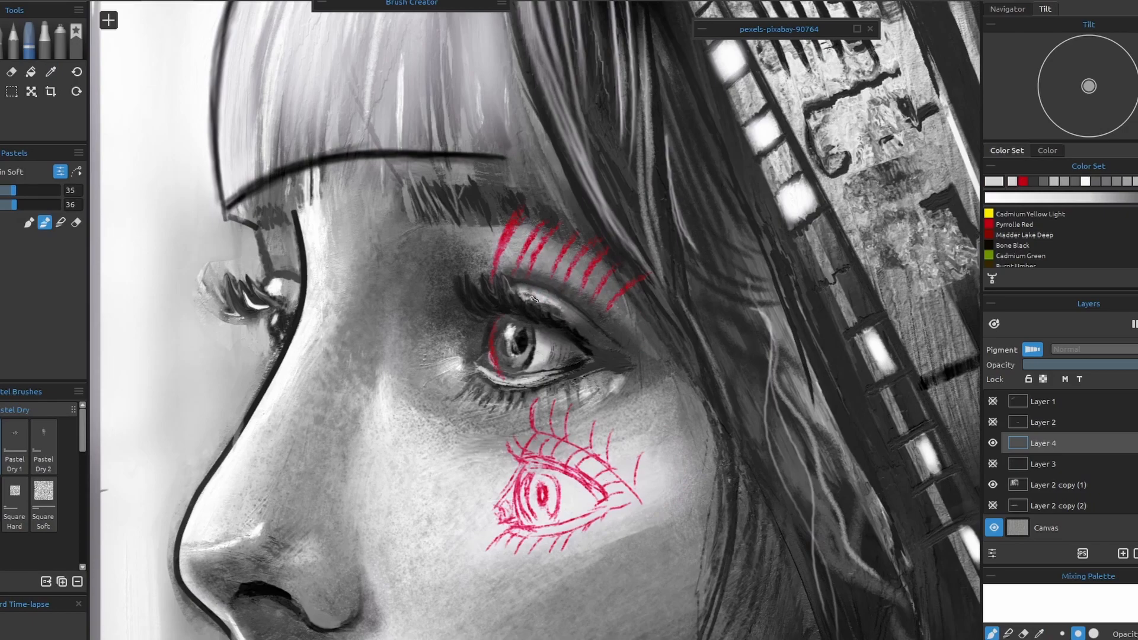
pyautogui.keyDown('alt'); pyautogui.click(575, 316); pyautogui.keyUp('alt')
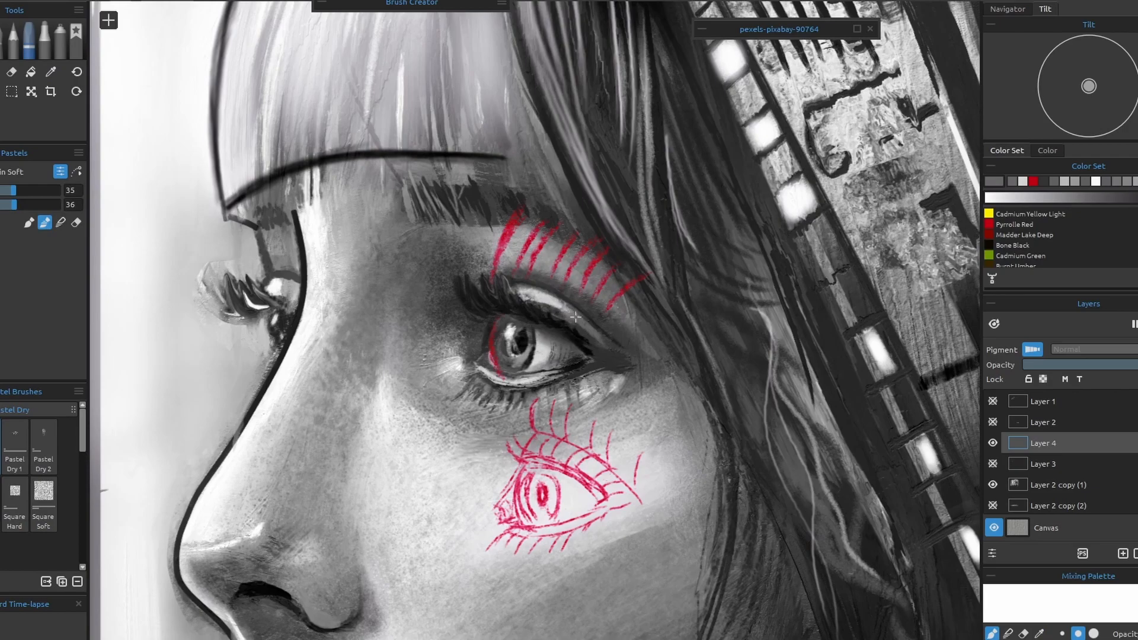
pyautogui.keyDown('alt'); pyautogui.click(603, 339); pyautogui.keyUp('alt')
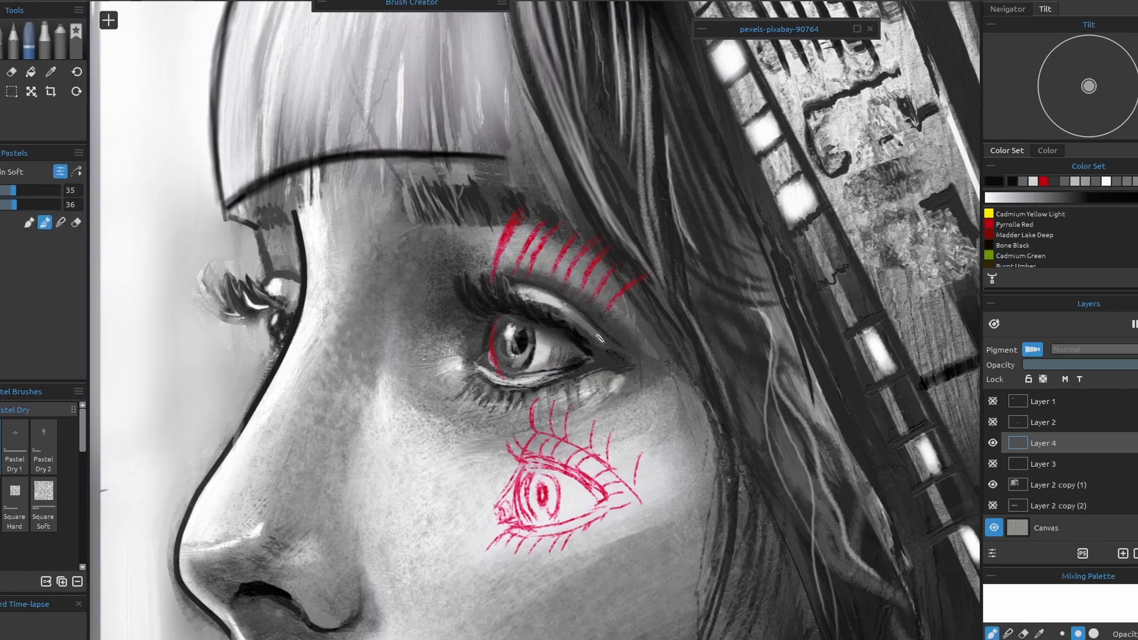
pyautogui.moveTo(573, 314); pyautogui.dragTo(614, 351)
pyautogui.moveTo(567, 360)
pyautogui.mouseDown()
pyautogui.moveTo(507, 377)
pyautogui.moveTo(569, 368)
pyautogui.moveTo(552, 375)
pyautogui.mouseUp()
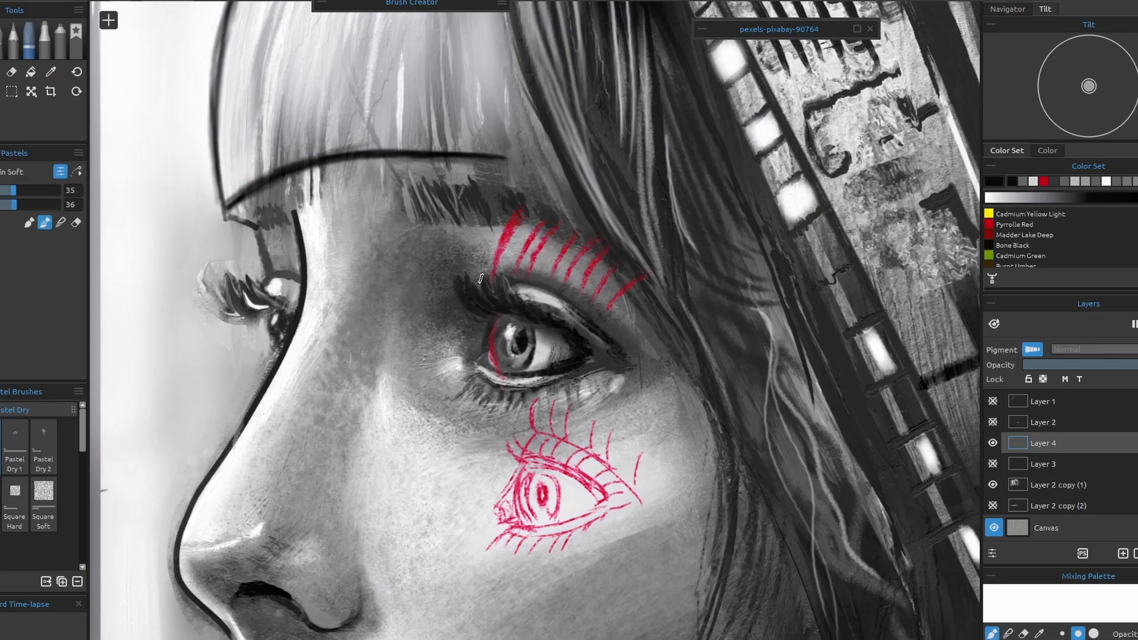
# Sample the red from the brow hatching and draw curved strokes over the upper eyelashes.
pyautogui.keyDown('alt'); pyautogui.click(506, 242); pyautogui.keyUp('alt')
pyautogui.moveTo(494, 315)
pyautogui.mouseDown()
pyautogui.moveTo(464, 287)
pyautogui.moveTo(483, 279)
pyautogui.mouseUp()
pyautogui.moveTo(536, 317)
pyautogui.mouseDown()
pyautogui.moveTo(507, 282)
pyautogui.moveTo(517, 290)
pyautogui.mouseUp()
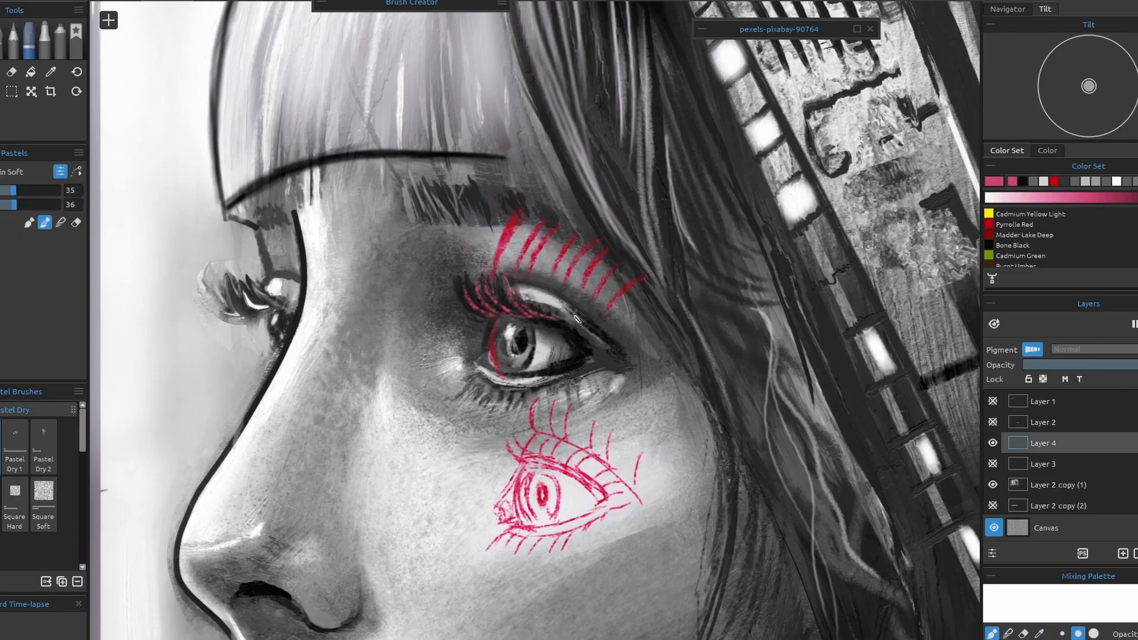
# Draw a red line down the nose bridge and hatch curved contours across the side of the nose.
pyautogui.moveTo(306, 311)
pyautogui.mouseDown()
pyautogui.moveTo(350, 306)
pyautogui.moveTo(371, 349)
pyautogui.mouseUp()
pyautogui.moveTo(298, 338); pyautogui.dragTo(387, 369)
pyautogui.moveTo(329, 272); pyautogui.dragTo(265, 442)
pyautogui.moveTo(298, 383); pyautogui.dragTo(360, 426)
pyautogui.moveTo(314, 350); pyautogui.dragTo(379, 390)
pyautogui.moveTo(282, 422)
pyautogui.mouseDown()
pyautogui.moveTo(301, 416)
pyautogui.moveTo(350, 460)
pyautogui.moveTo(342, 495)
pyautogui.mouseUp()
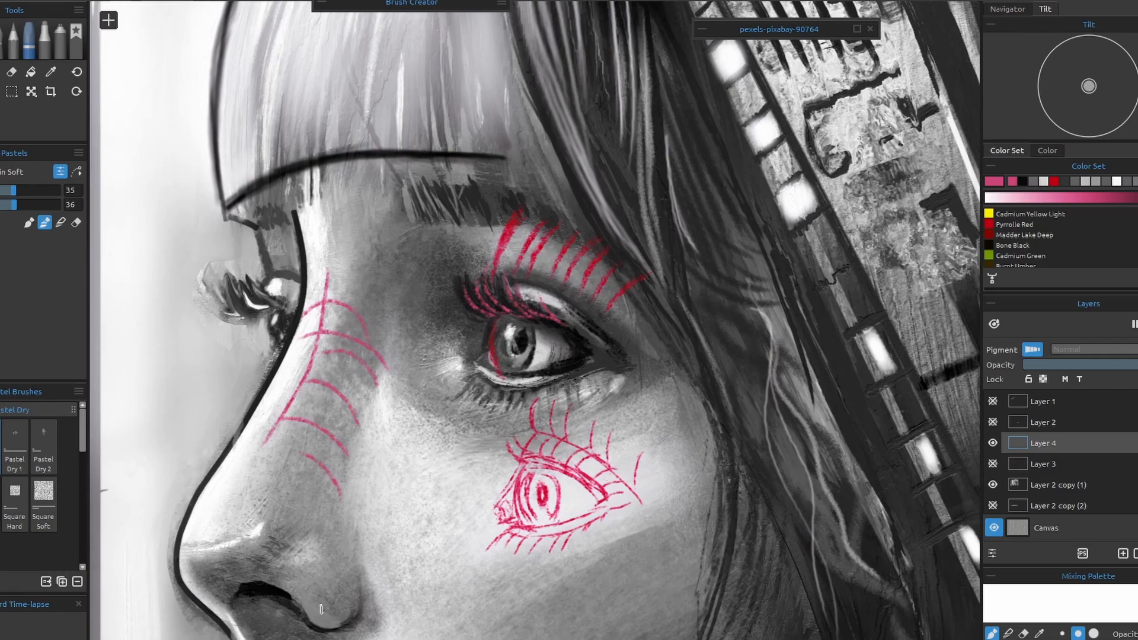